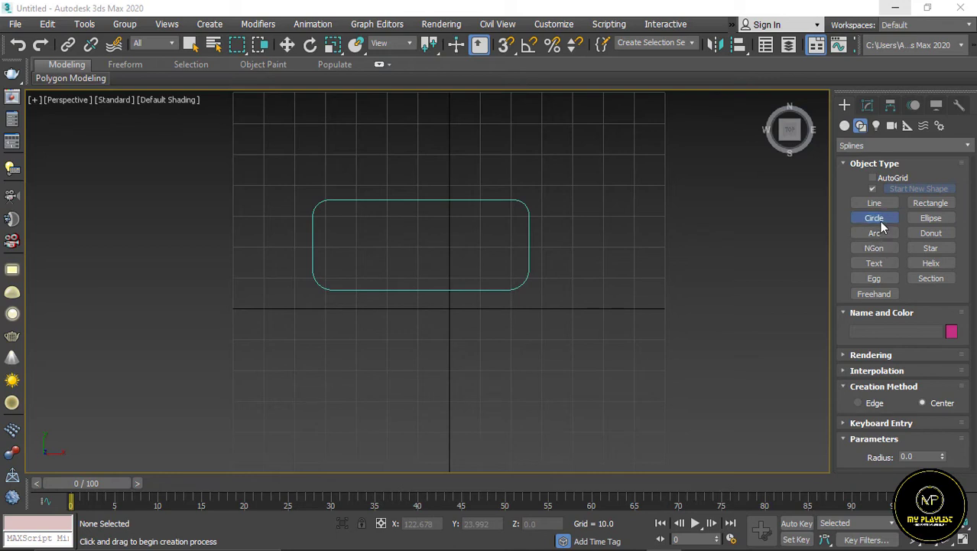
Draw a circle and a square beside the rounded rectangle, then view them in perspective.
left_click_drag(311, 346, 340, 365)
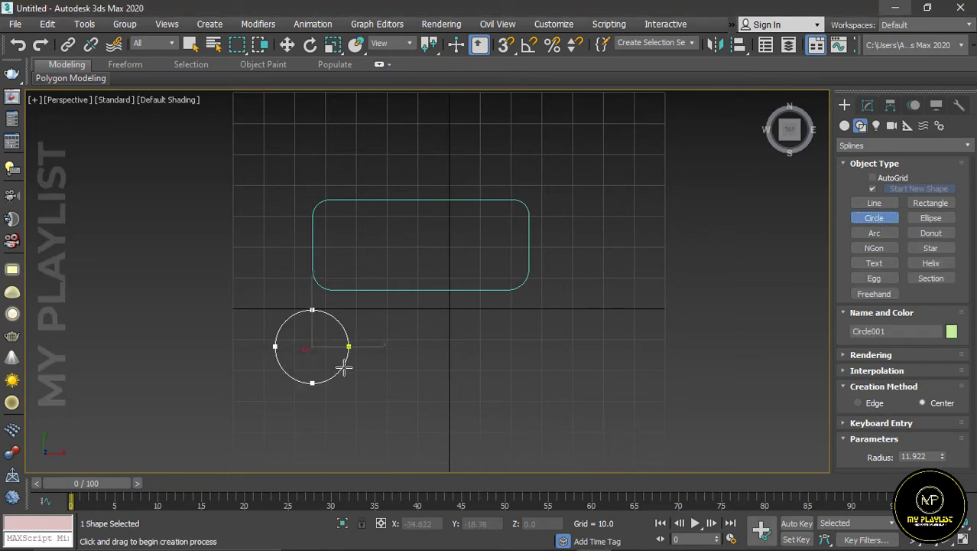
left_click(931, 203)
mouse_move(445, 333)
left_mouse_down()
mouse_move(561, 380)
mouse_move(539, 405)
left_mouse_up()
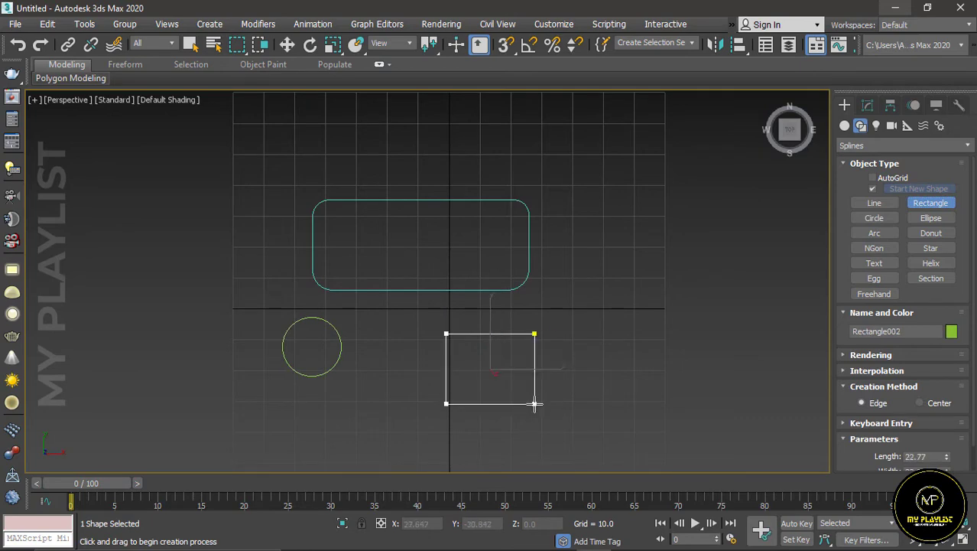
left_click(769, 97)
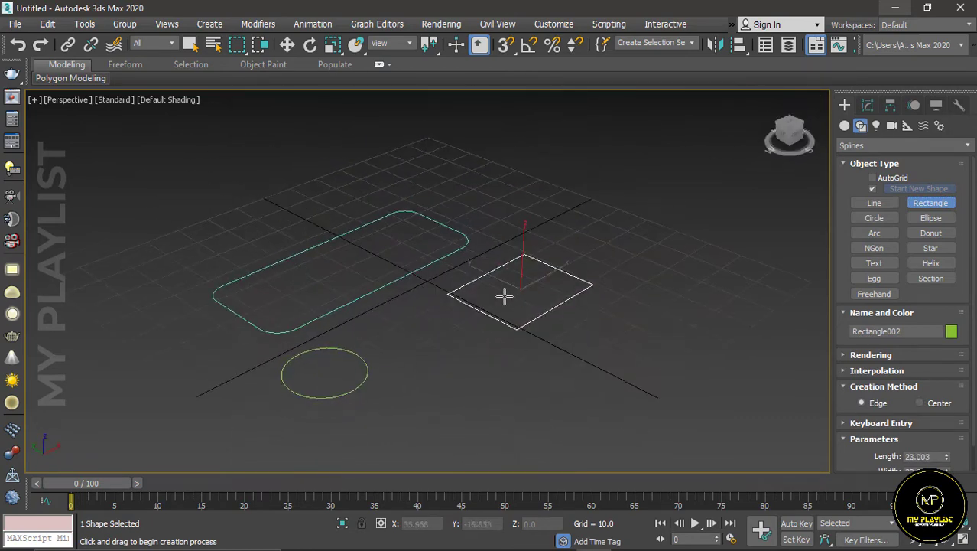
Select Rectangle001 and apply an Extrude modifier from the Modify panel's Modifier List.
left_click(190, 44)
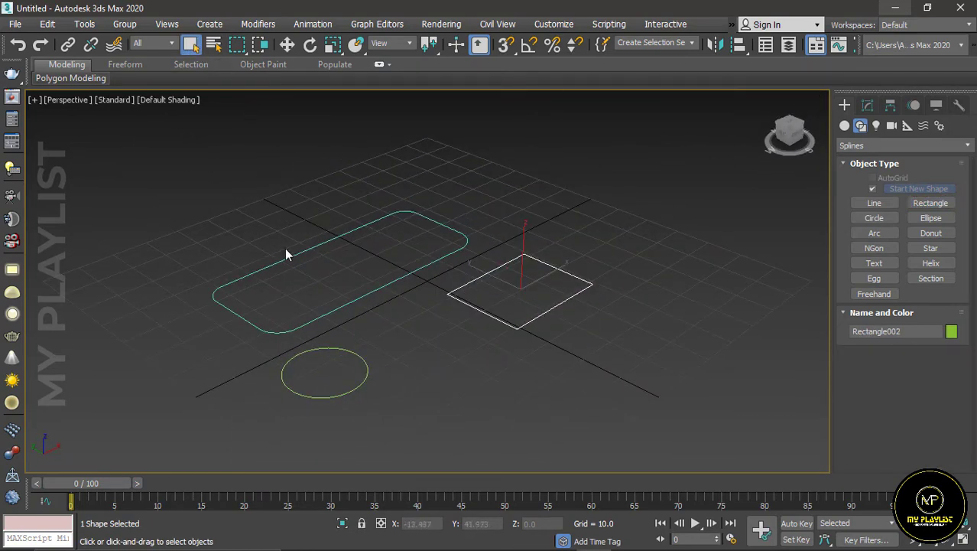
left_click(285, 262)
left_click(283, 263)
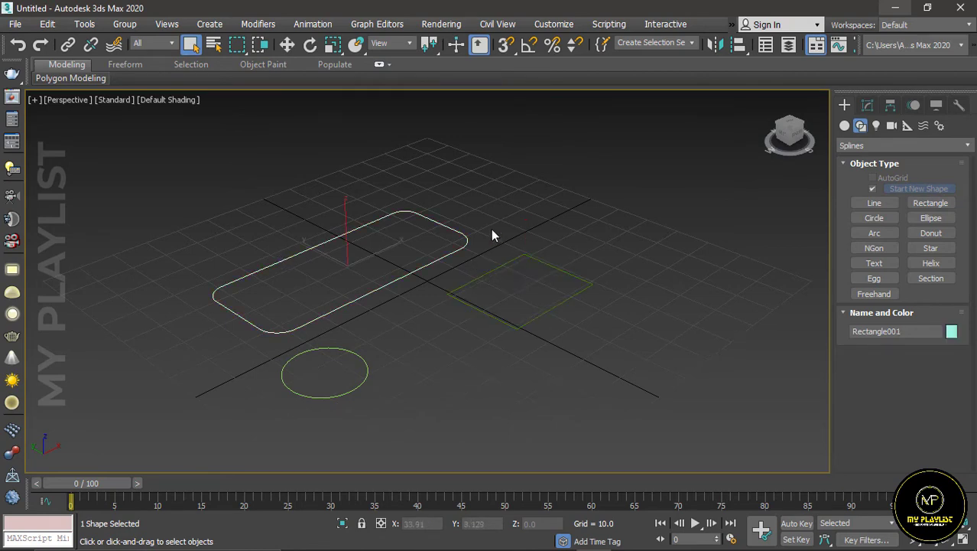
left_click(867, 105)
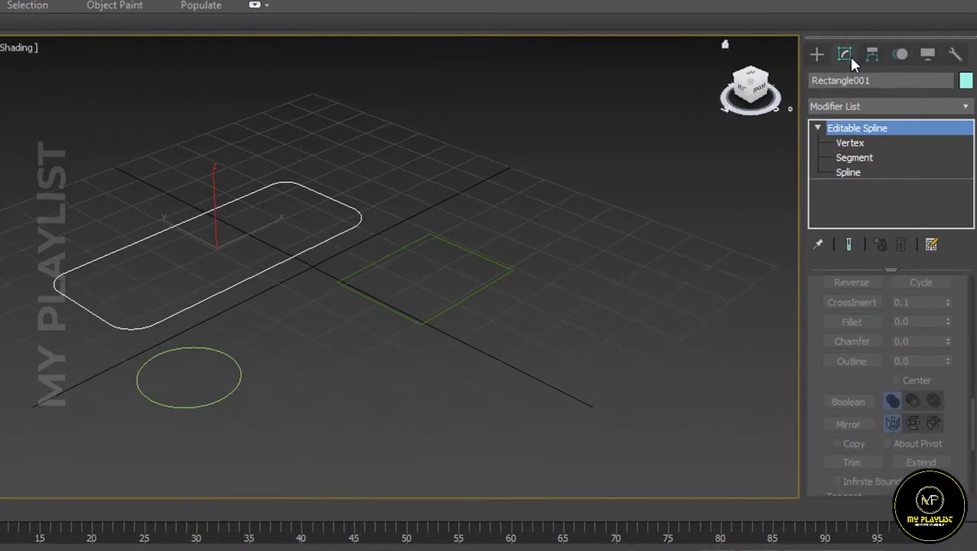
left_click(862, 93)
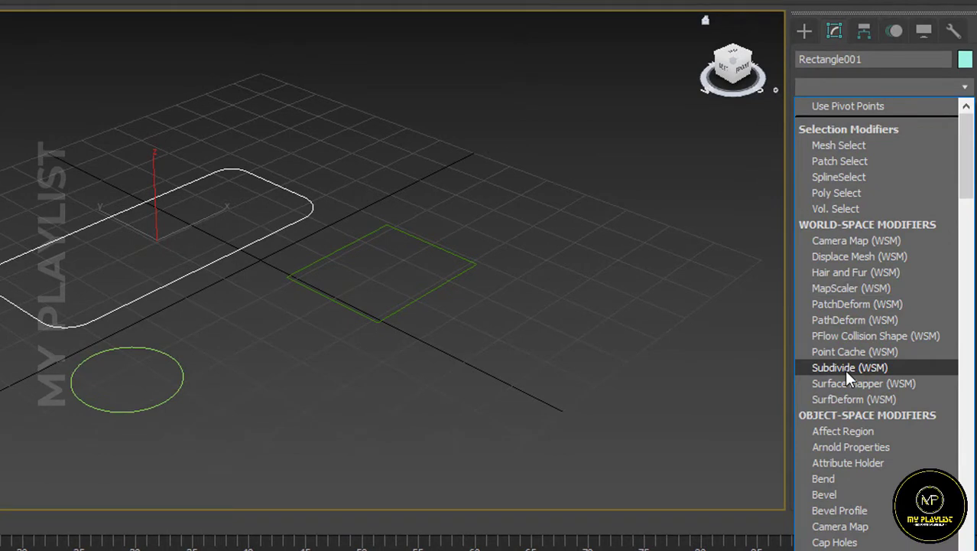
key("e")
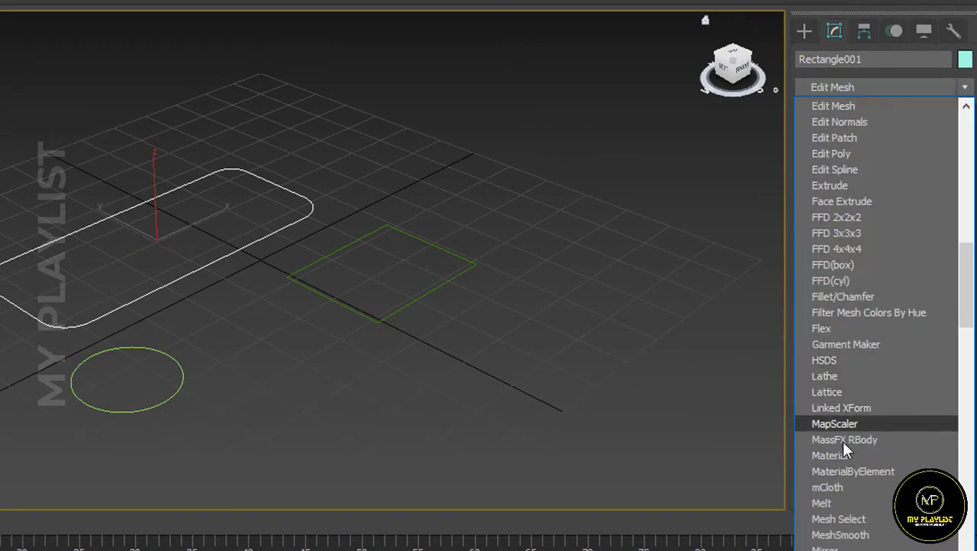
scroll(848, 418, "down", 2)
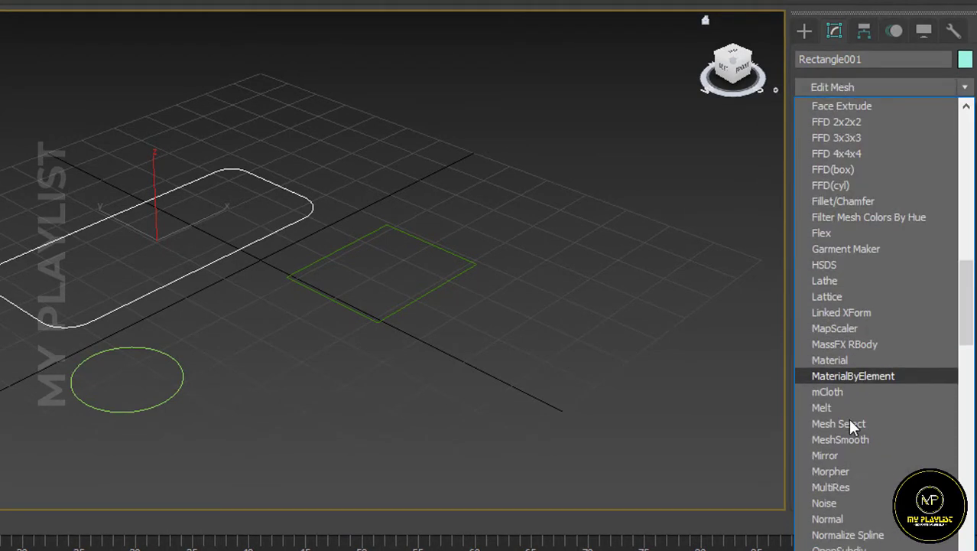
scroll(849, 421, "up", 1)
scroll(851, 382, "up", 1)
left_click(833, 185)
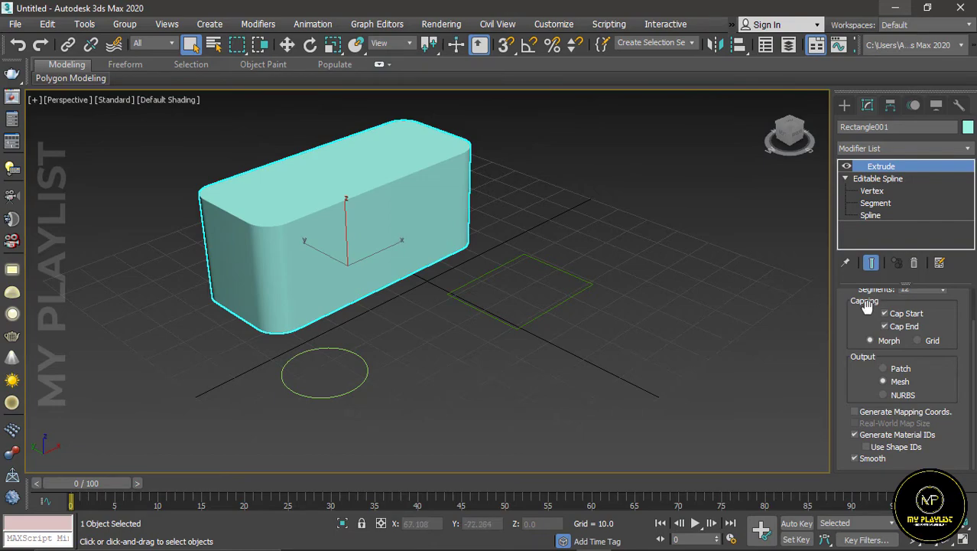
Extrude the rounded box to Amount 22 with 10 Segments and turn on Edged Faces.
scroll(867, 305, "up", 2)
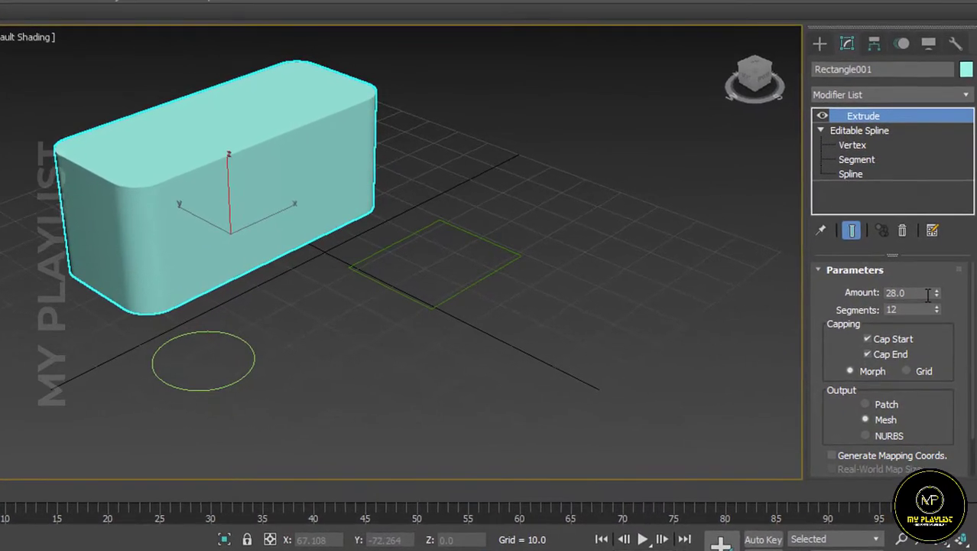
mouse_move(936, 294)
left_mouse_down()
mouse_move(940, 277)
mouse_move(935, 294)
left_mouse_up()
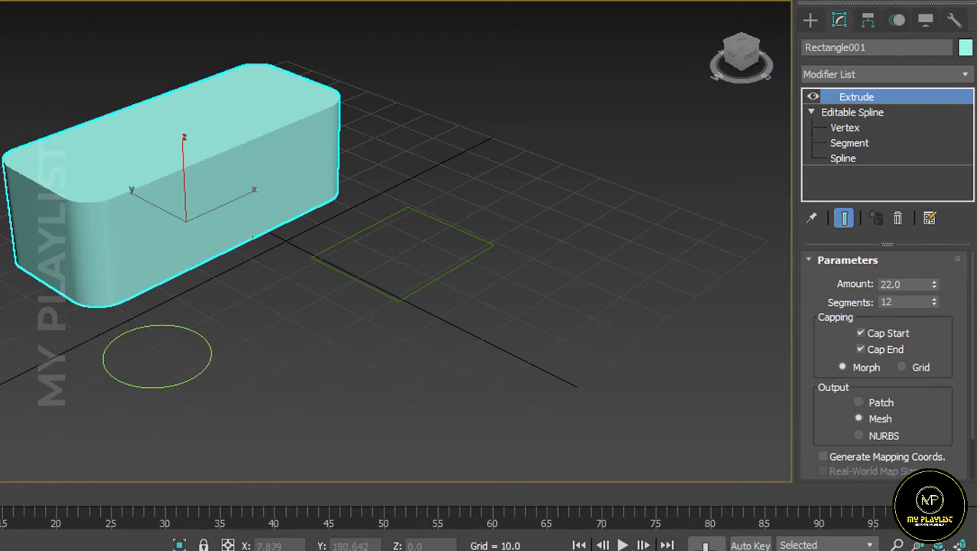
left_click(30, 9)
left_click(30, 216)
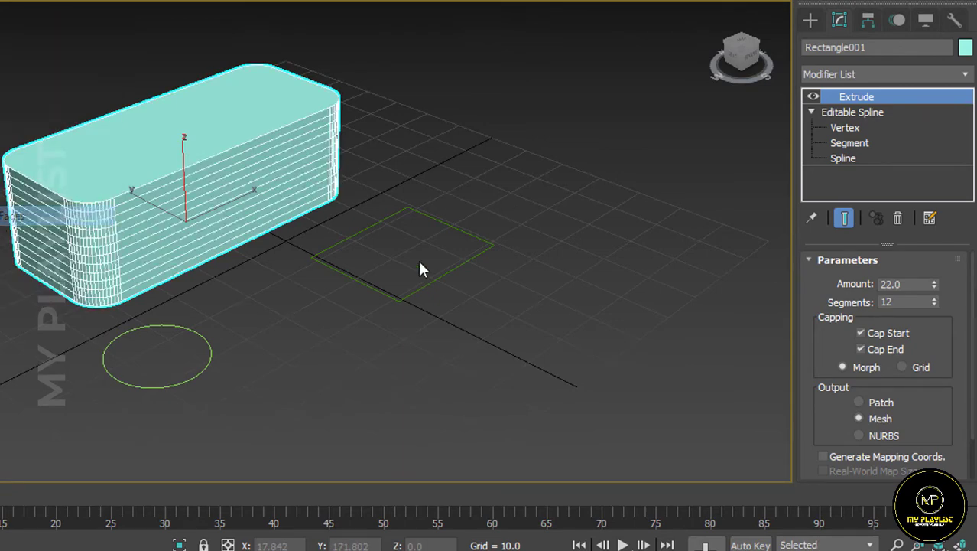
mouse_move(934, 302)
left_mouse_down()
mouse_move(936, 290)
mouse_move(937, 305)
left_mouse_up()
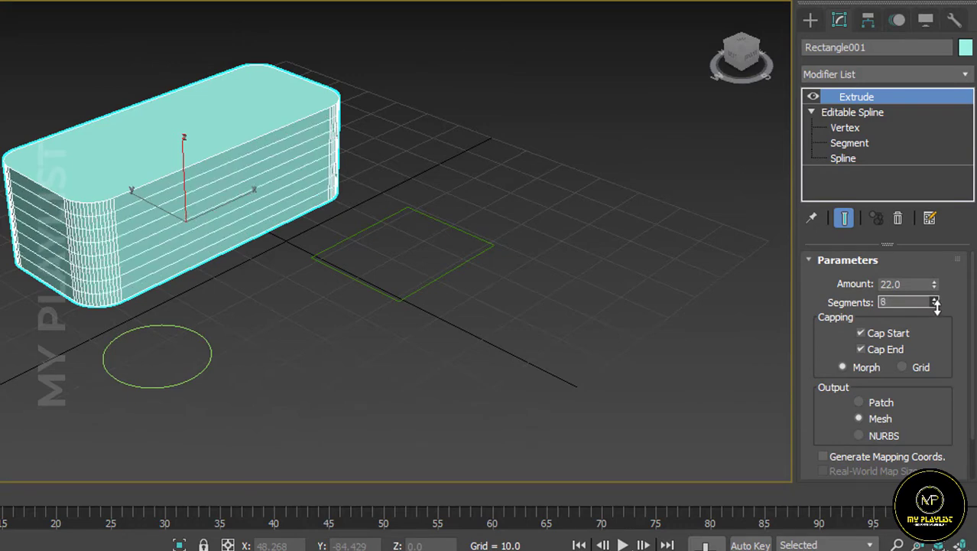
left_click_drag(937, 304, 937, 305)
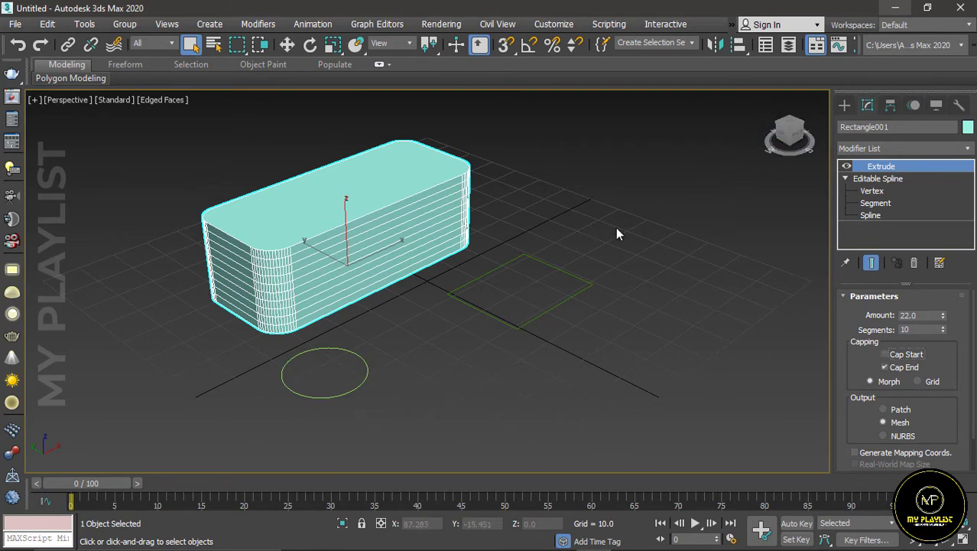
Inspect the box's underside, test turning Cap Start off, then keep both caps on.
middle_click_drag(347, 335, 405, 258, "alt")
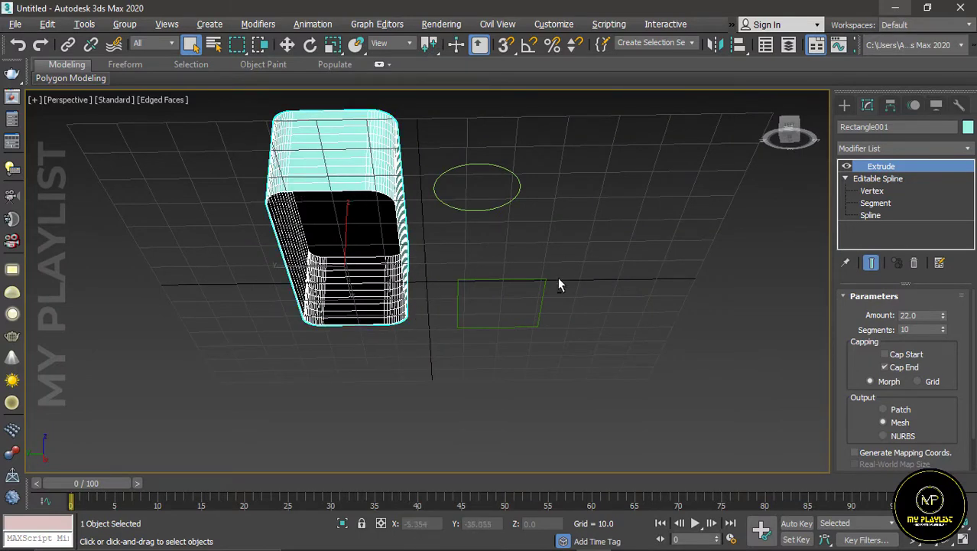
left_click(649, 422)
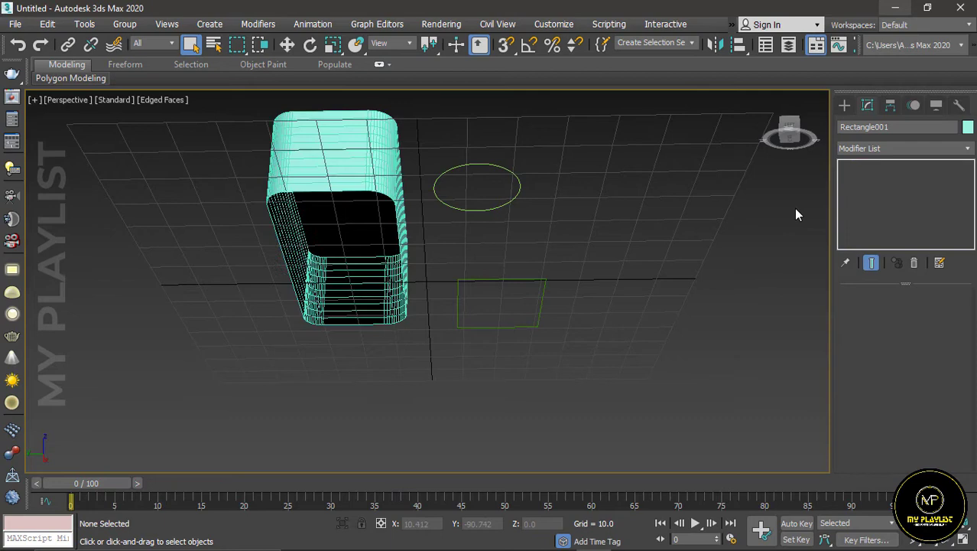
left_click(765, 103)
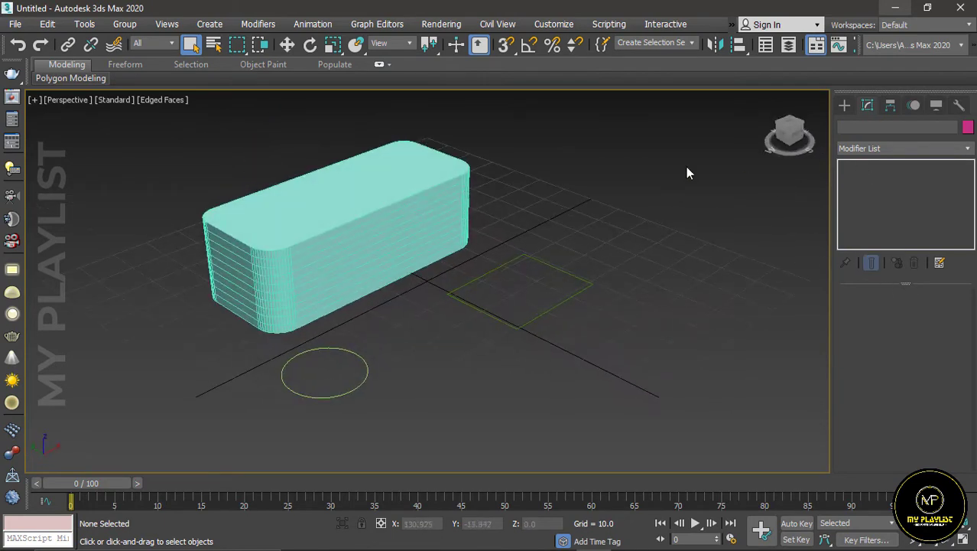
left_click(382, 203)
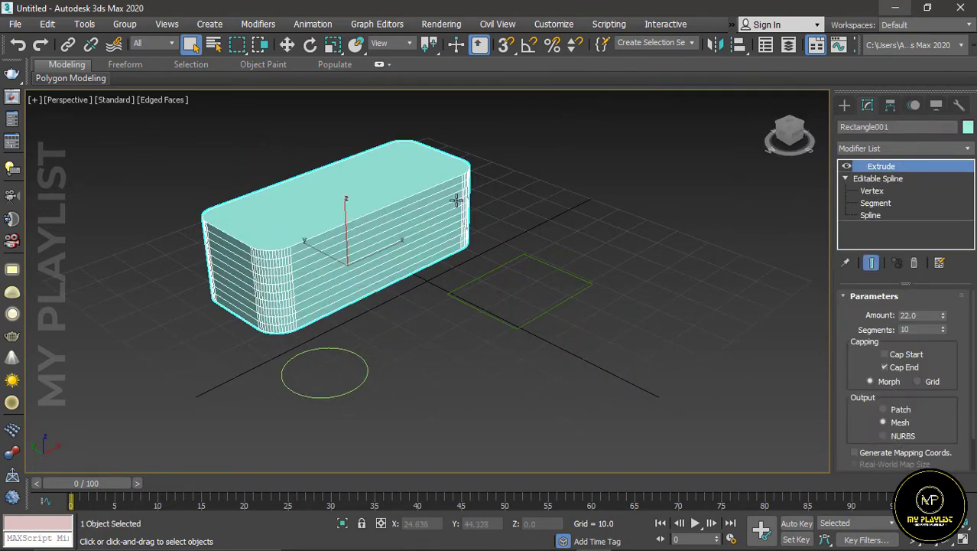
left_click(892, 370)
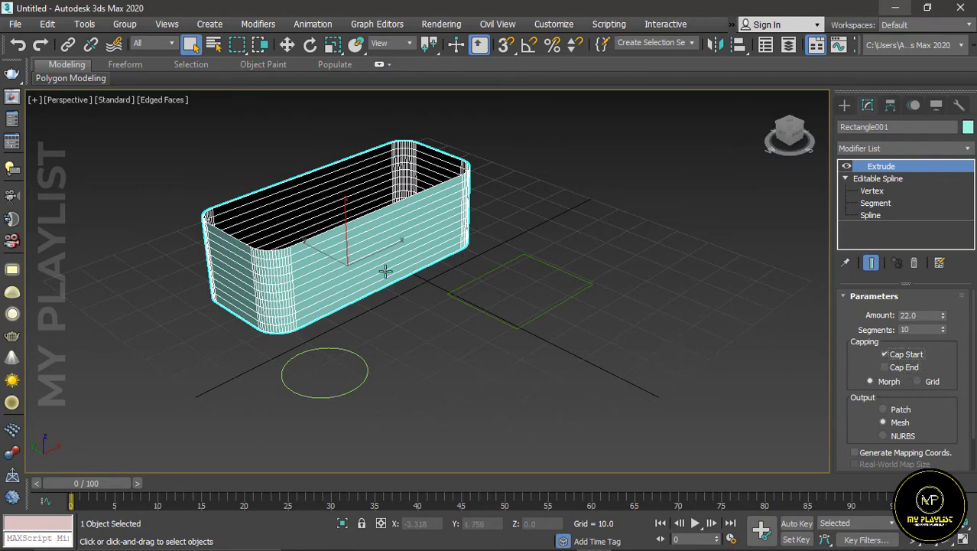
scroll(385, 271, "up", 5)
scroll(335, 265, "down", 3)
scroll(321, 249, "down", 2)
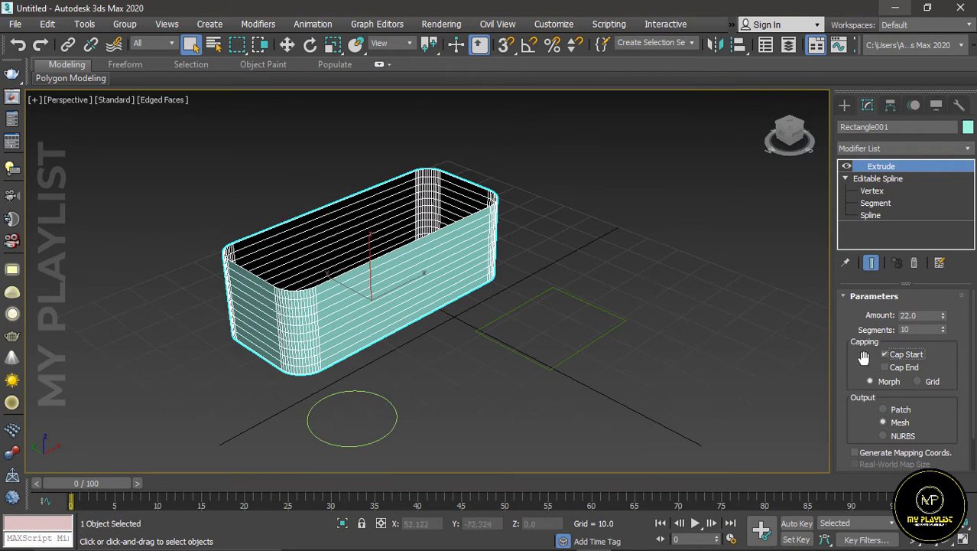
left_click(885, 368)
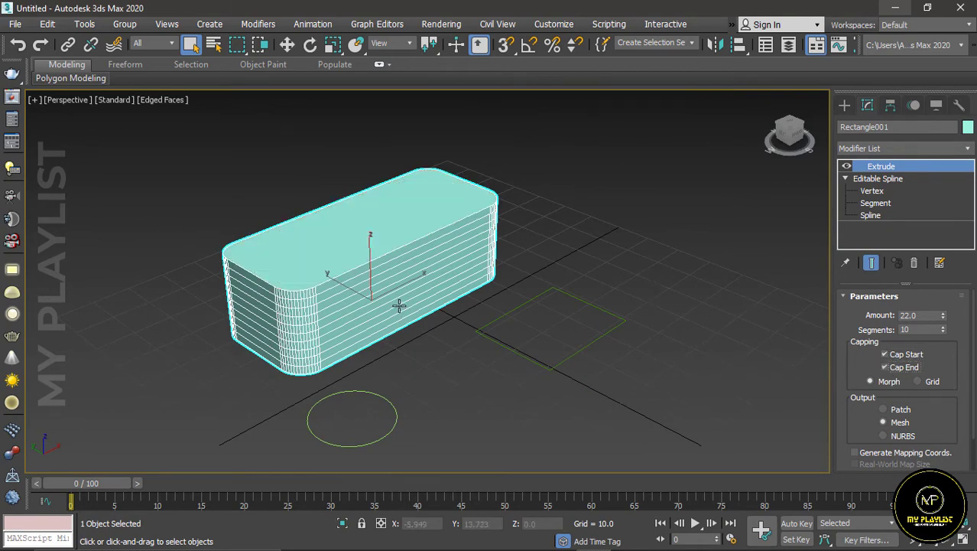
scroll(467, 349, "down", 2)
scroll(376, 298, "up", 2)
scroll(462, 354, "down", 2)
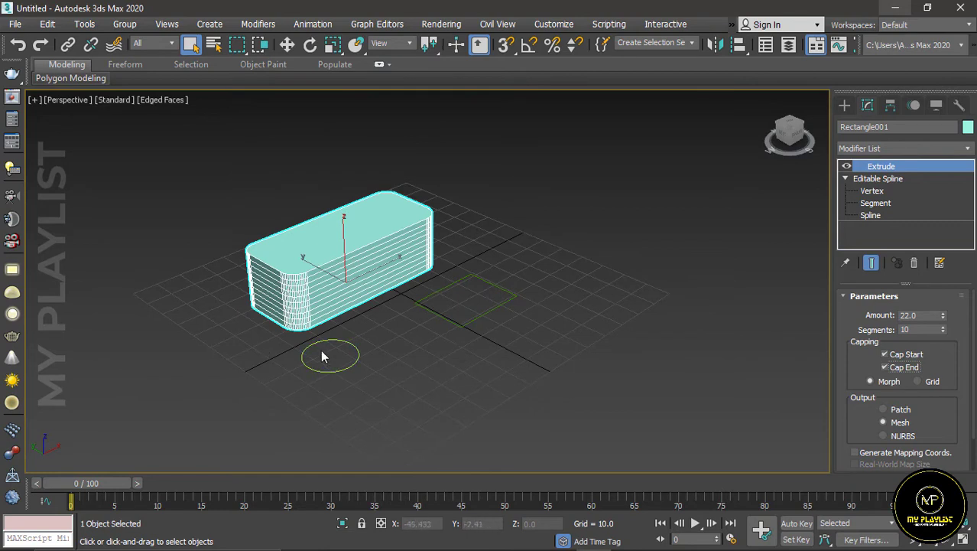
Turn off Edged Faces shading and select Circle001.
left_click(157, 100)
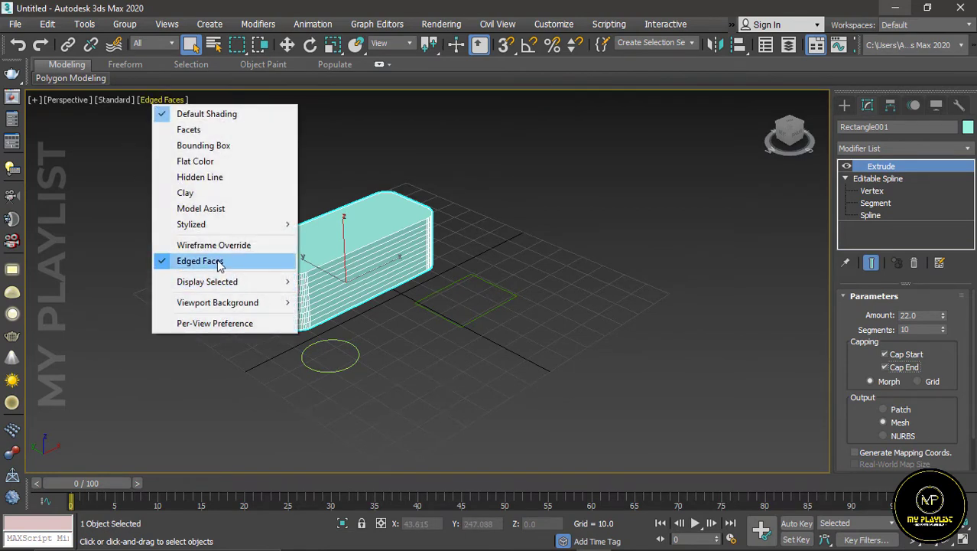
left_click(218, 265)
left_click(343, 338)
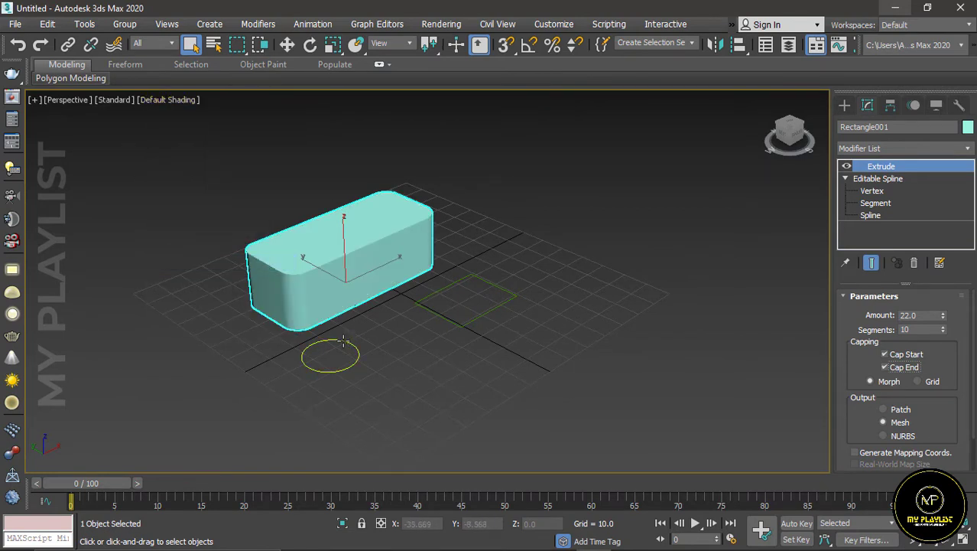
Apply Extrude to Circle001, making a capped cylinder 22 units tall.
left_click(890, 152)
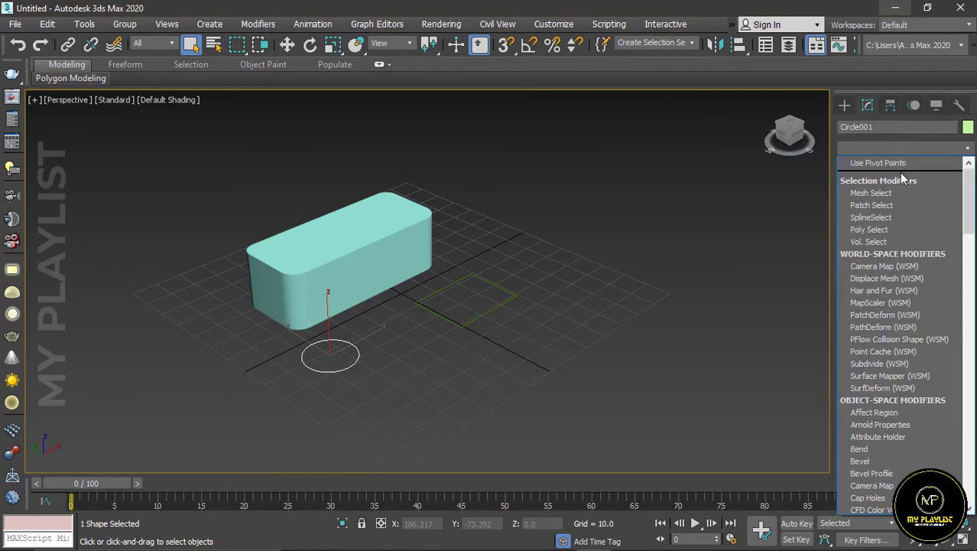
key("e")
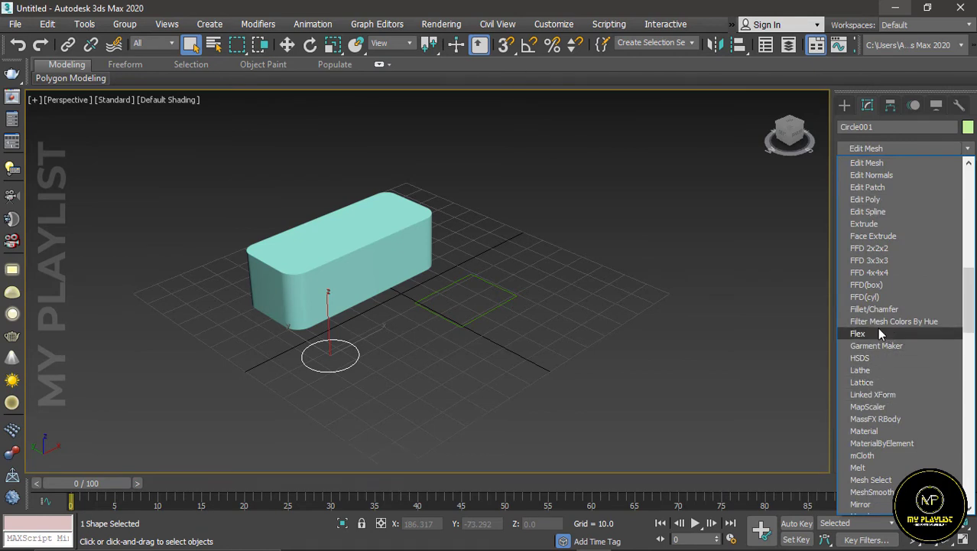
left_click(868, 224)
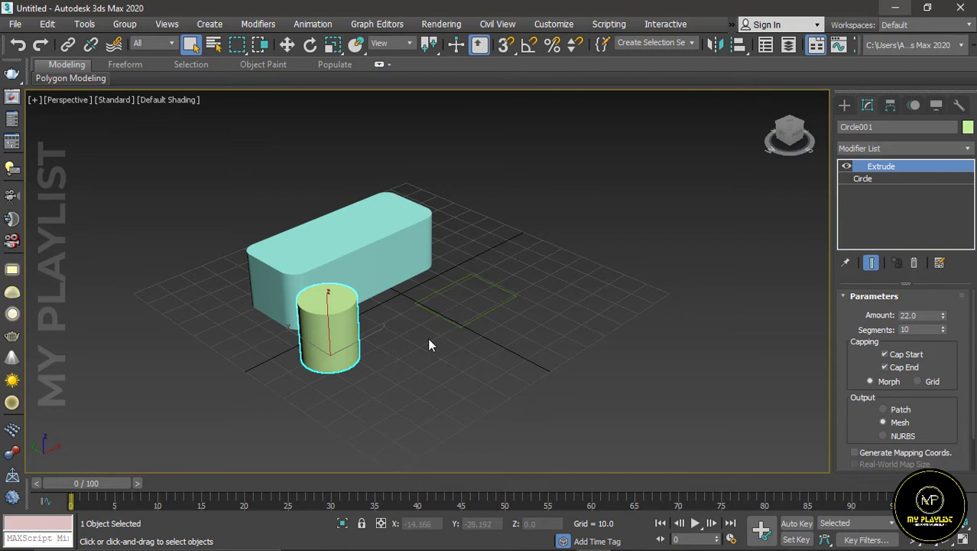
scroll(459, 314, "up", 2)
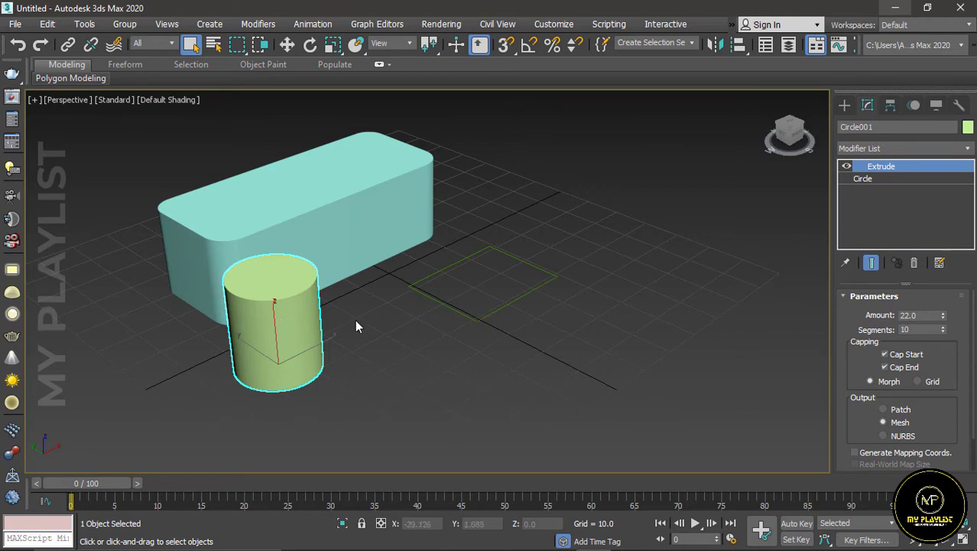
Copy the circle's Extrude and paste it onto Rectangle002 (Amount 22, 10 Segments).
right_click(885, 171)
left_click(820, 228)
left_click(505, 254)
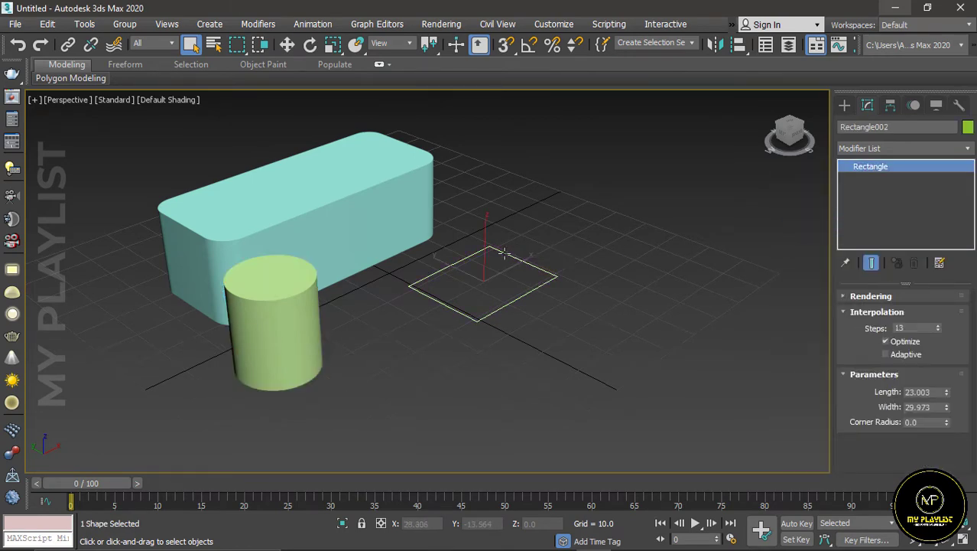
right_click(849, 175)
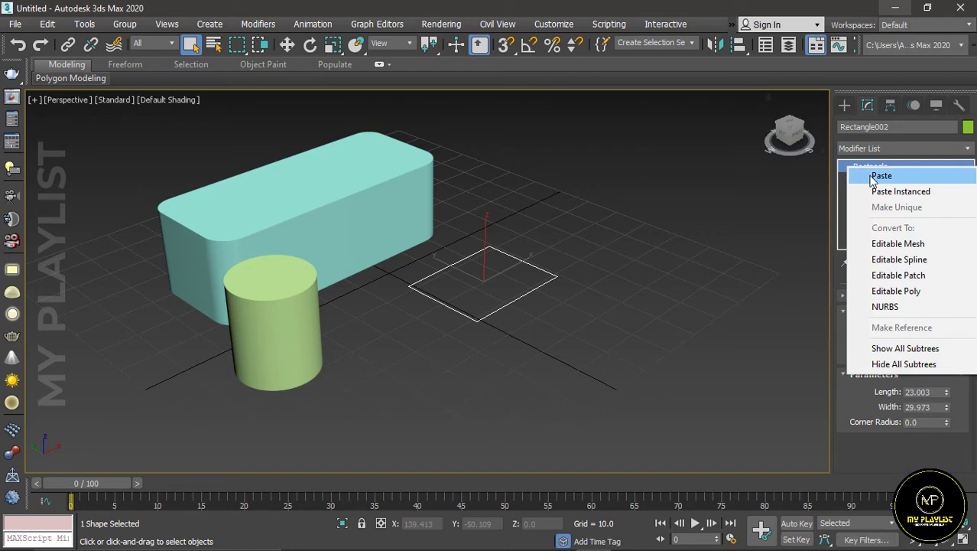
left_click(870, 177)
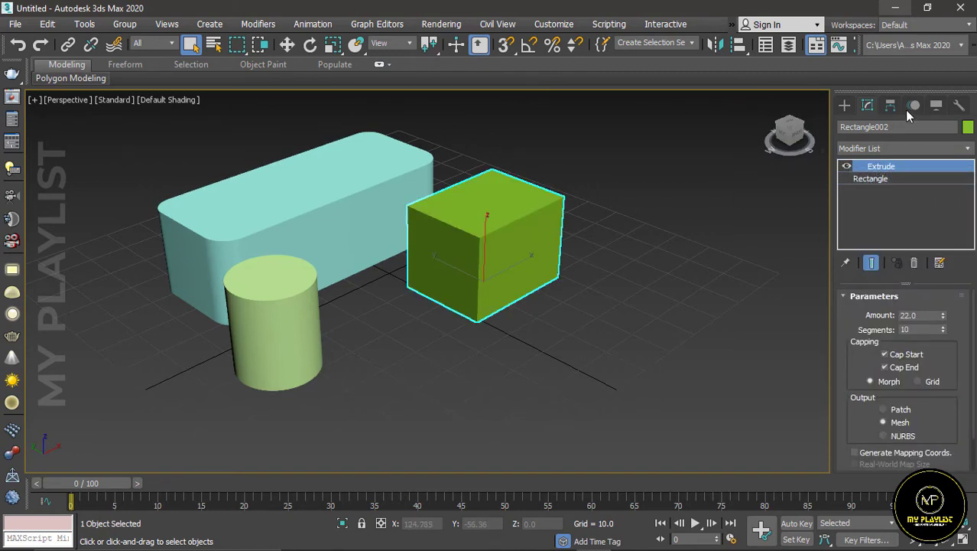
left_click(844, 105)
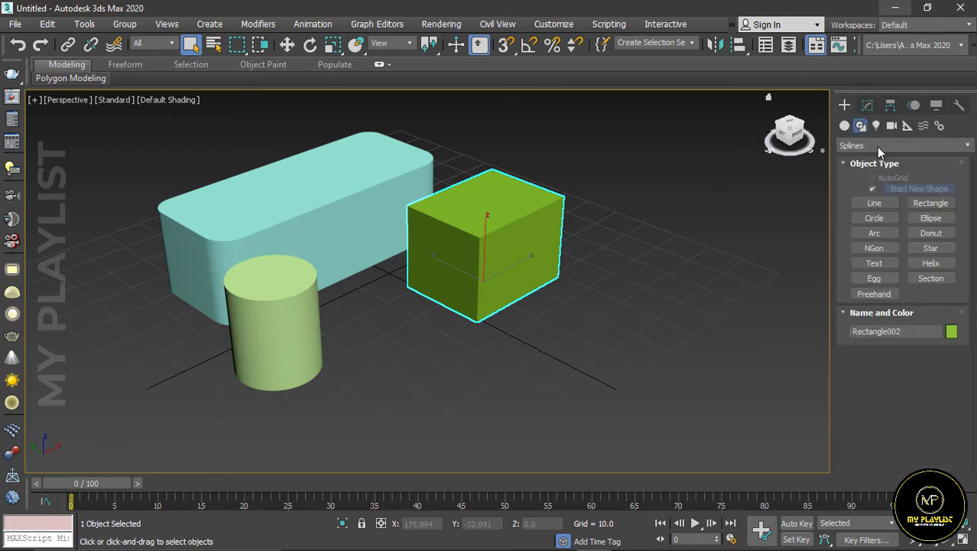
Draw Rectangle003 in front of the green box and paste the Extrude as an instance.
left_click(931, 203)
left_click_drag(422, 387, 574, 378)
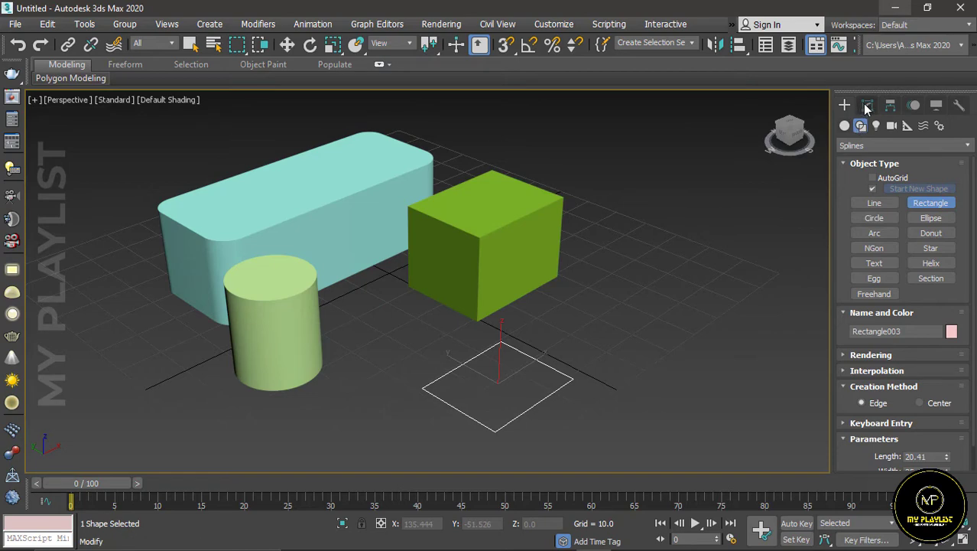
left_click(868, 105)
right_click(852, 160)
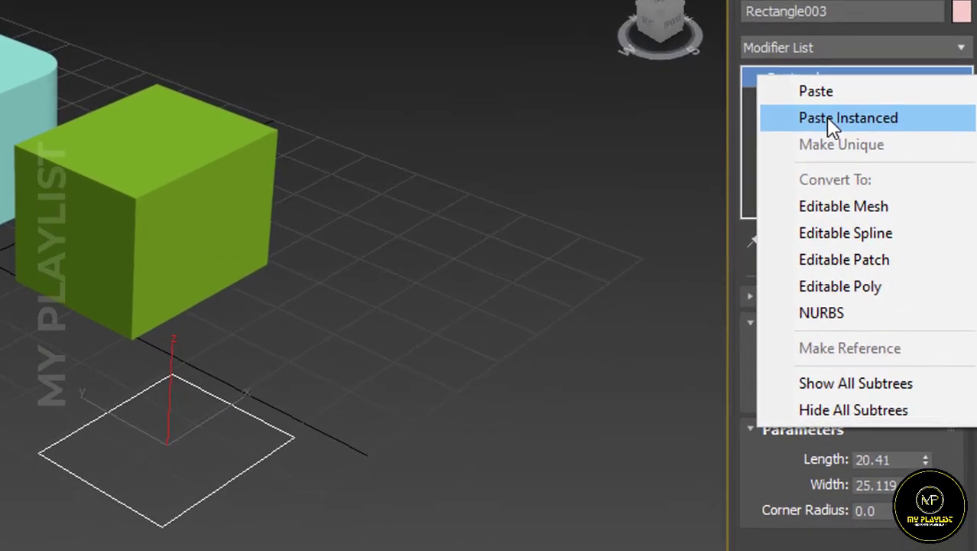
left_click(826, 117)
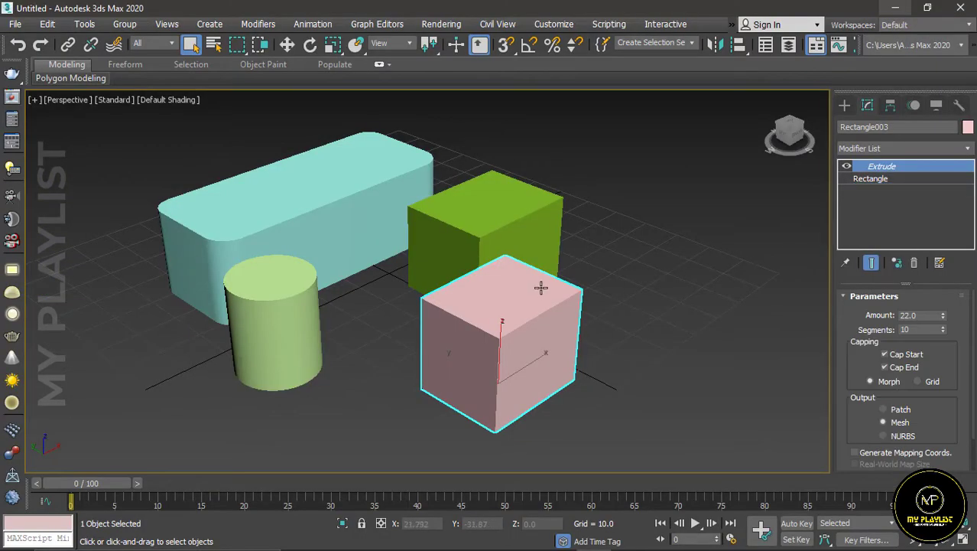
left_click(284, 313)
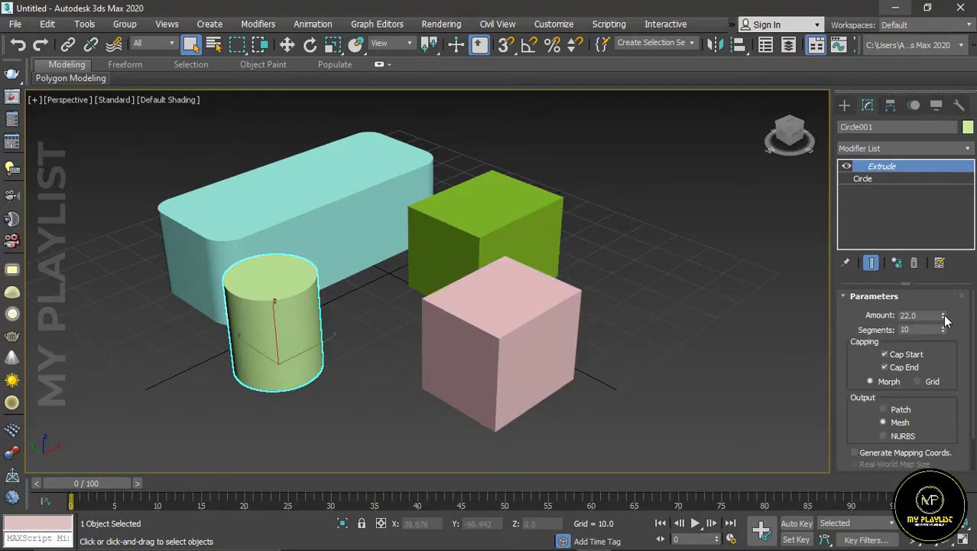
Raise the green box's Extrude Amount to 31.
mouse_move(945, 319)
left_mouse_down()
mouse_move(945, 278)
mouse_move(945, 316)
left_mouse_up()
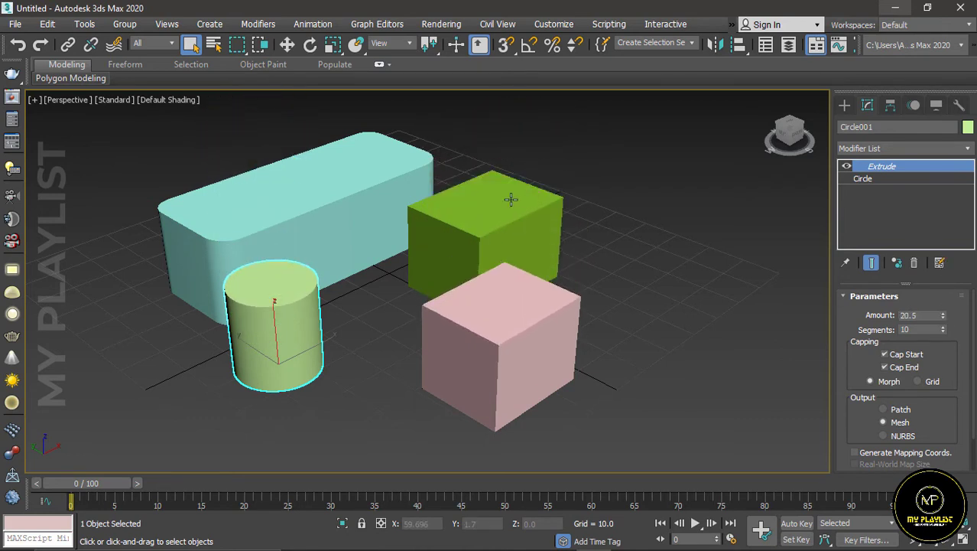
left_click(503, 203)
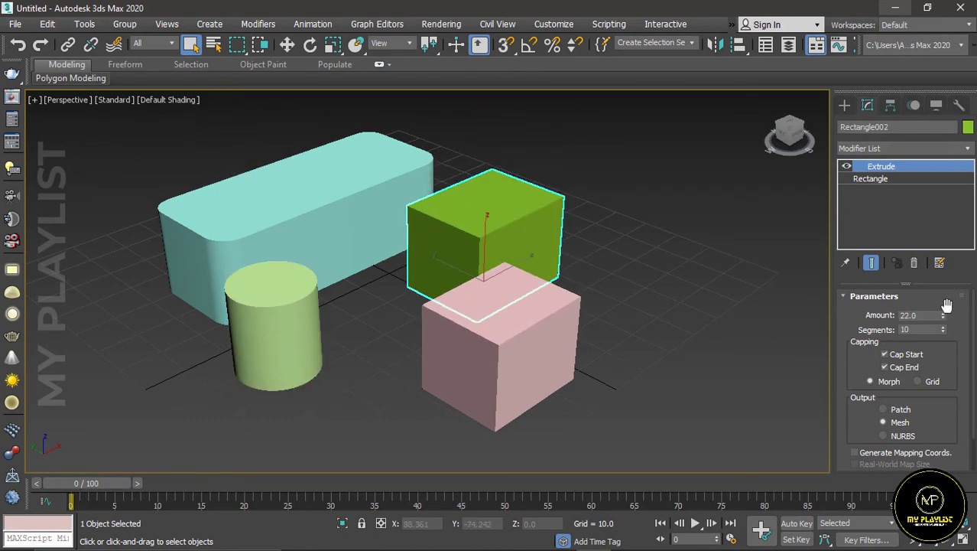
mouse_move(947, 321)
left_mouse_down()
mouse_move(937, 285)
mouse_move(938, 325)
mouse_move(938, 299)
left_mouse_up()
scroll(414, 312, "down", 3)
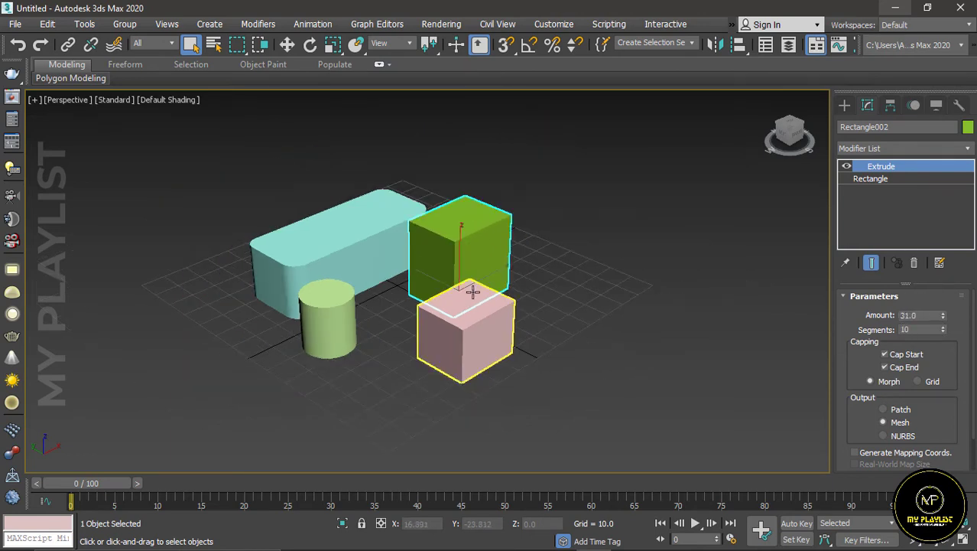
scroll(473, 292, "up", 3)
Lower the shared instanced Extrude on the pink box and cylinder to 14.
left_click(444, 372)
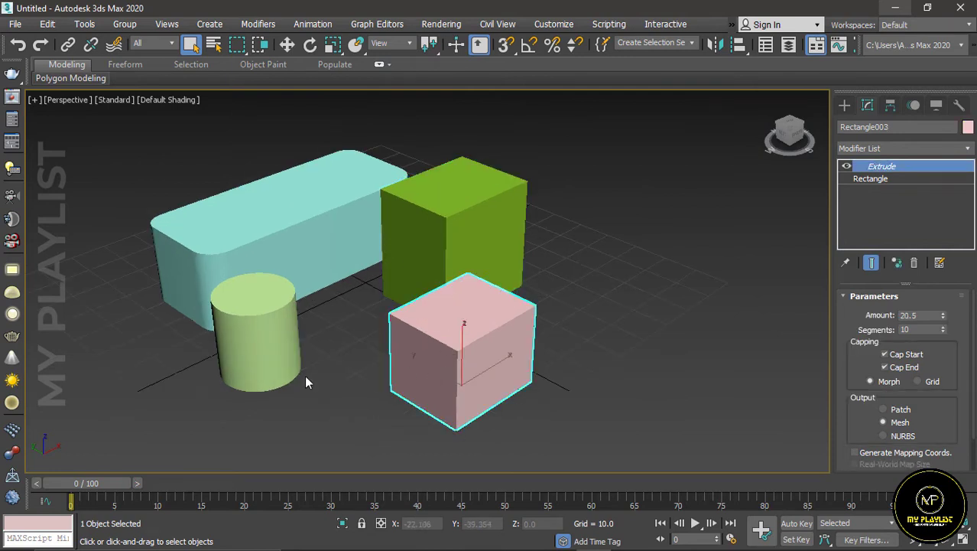
left_click(264, 341)
key("ctrl+z")
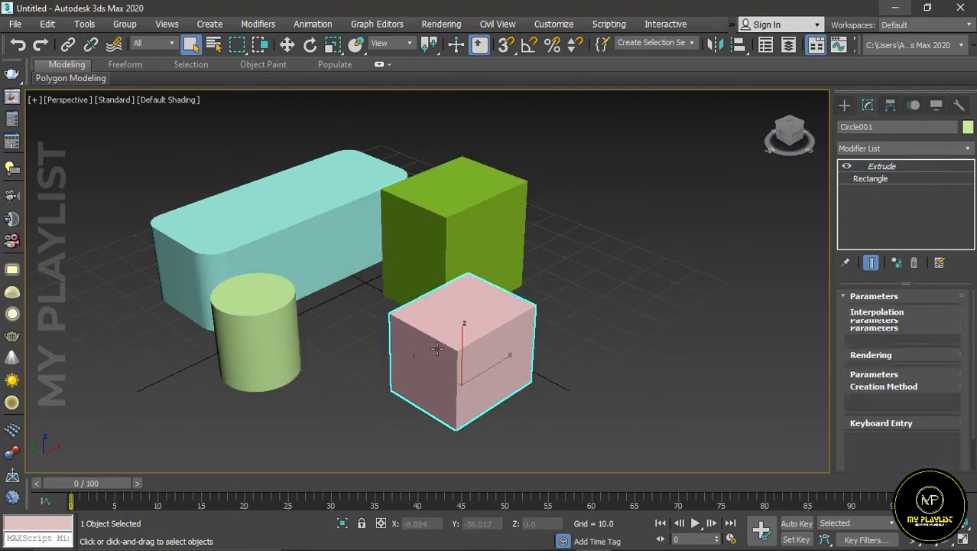
left_click(268, 313)
left_click(461, 330)
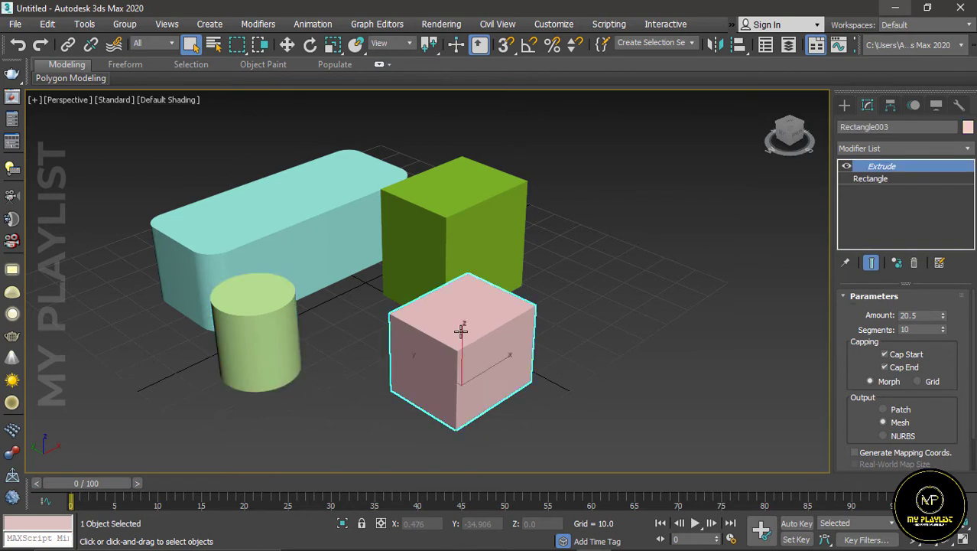
mouse_move(945, 321)
left_mouse_down()
mouse_move(937, 309)
mouse_move(938, 337)
left_mouse_up()
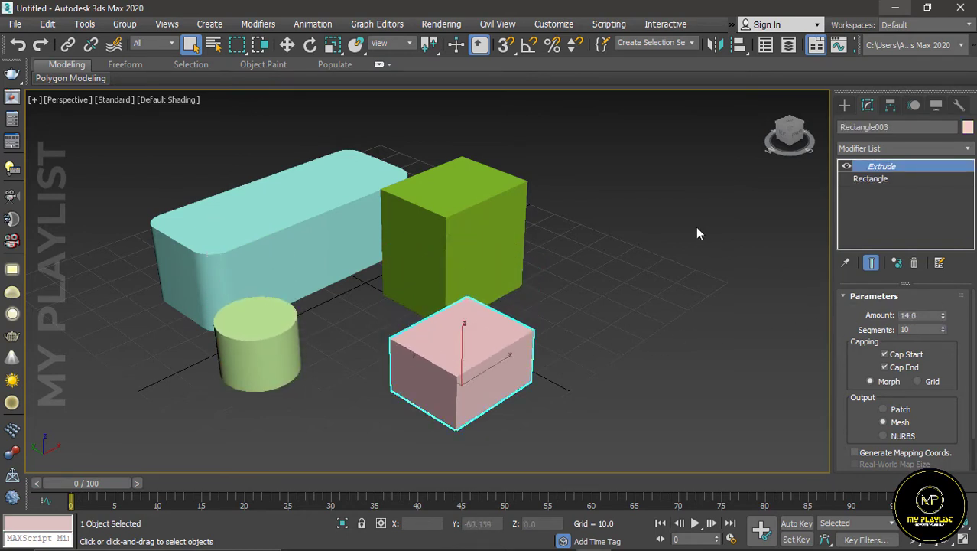
left_click(791, 128)
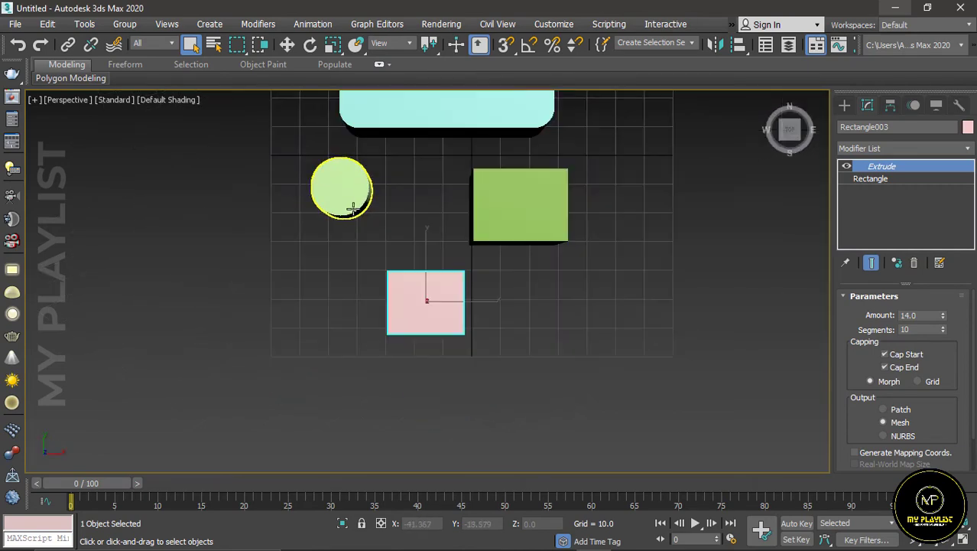
scroll(645, 289, "up", 3)
Draw a wide Rectangle004 with a smaller Rectangle005 inside it, then select both.
left_click(846, 105)
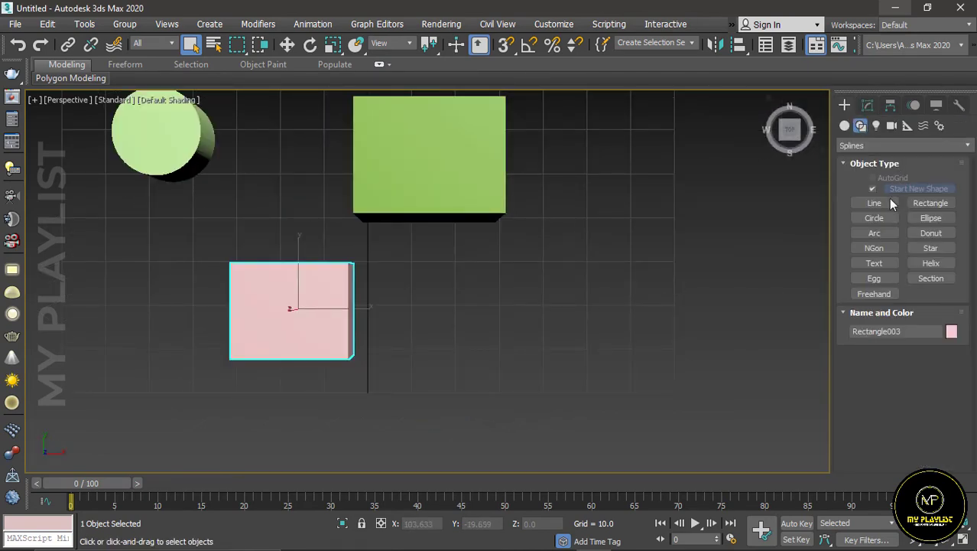
left_click(926, 205)
left_click_drag(439, 295, 646, 382)
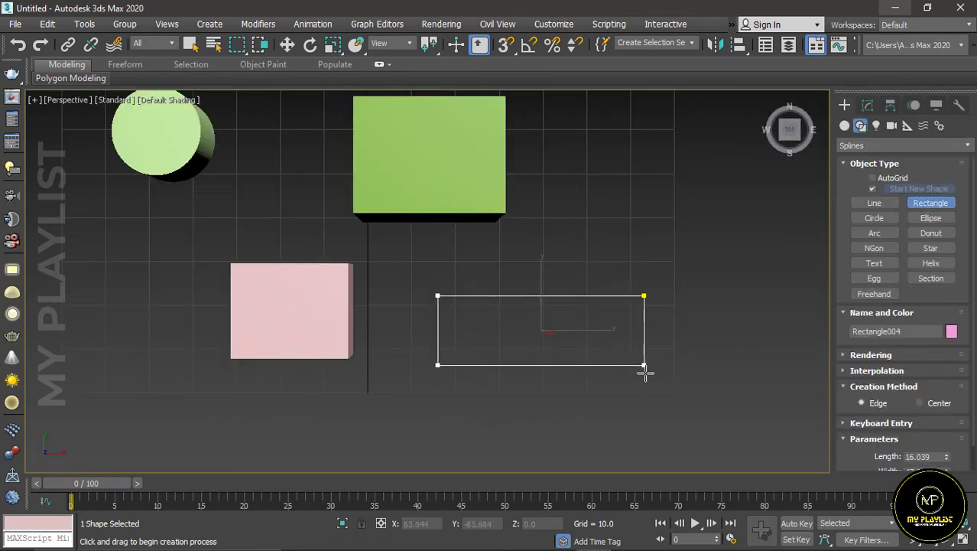
scroll(553, 398, "up", 3)
mouse_move(469, 282)
left_mouse_down()
mouse_move(642, 350)
mouse_move(614, 343)
left_mouse_up()
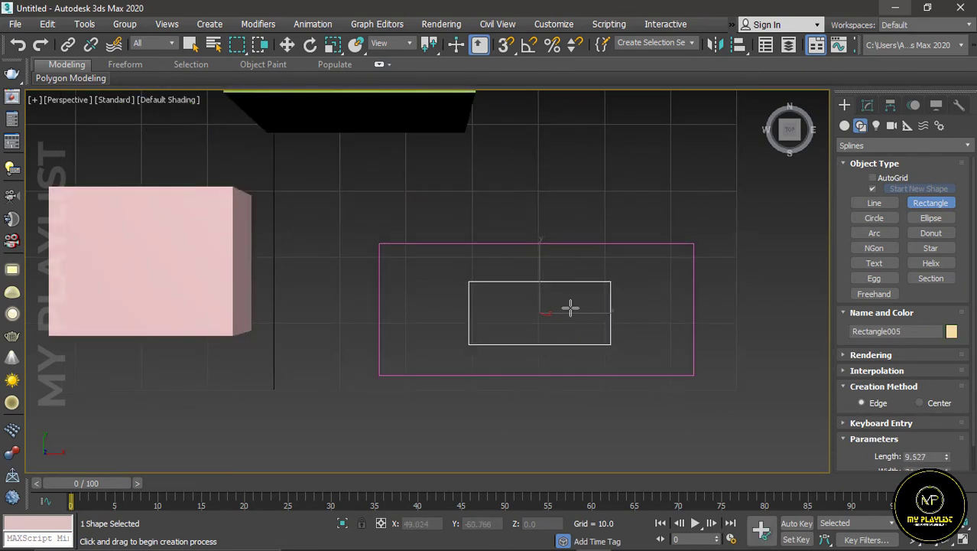
left_click(192, 45)
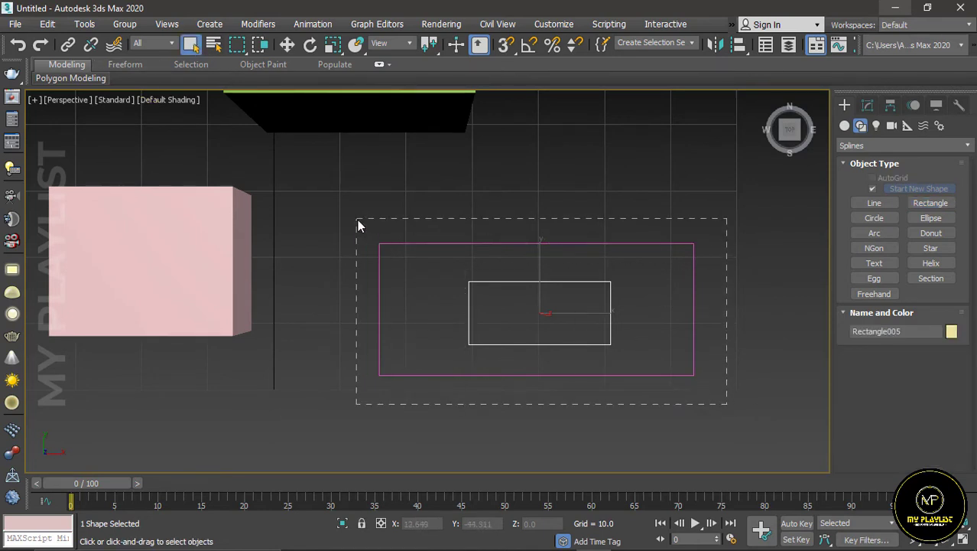
left_click_drag(357, 220, 355, 214)
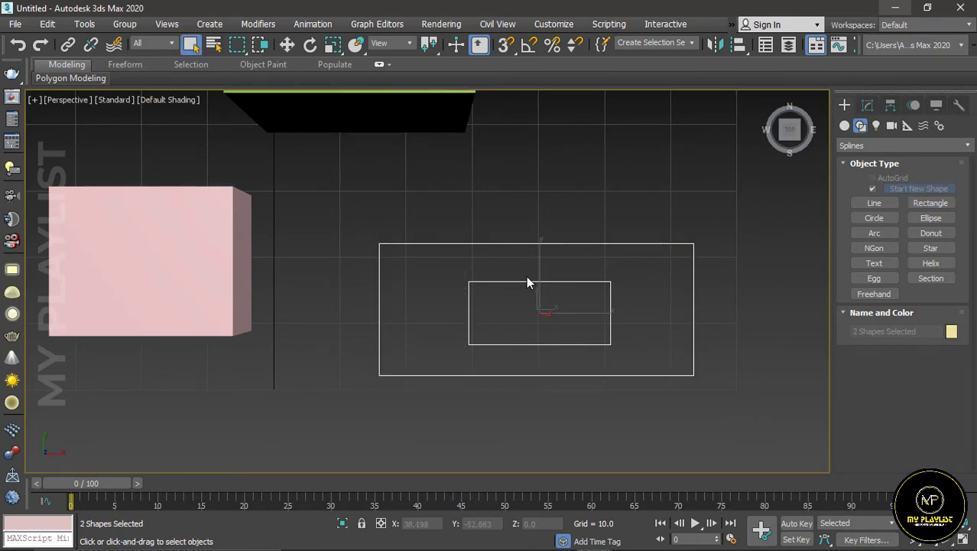
Apply Extrude to both nested rectangles and frame the resulting pink block.
left_click(868, 105)
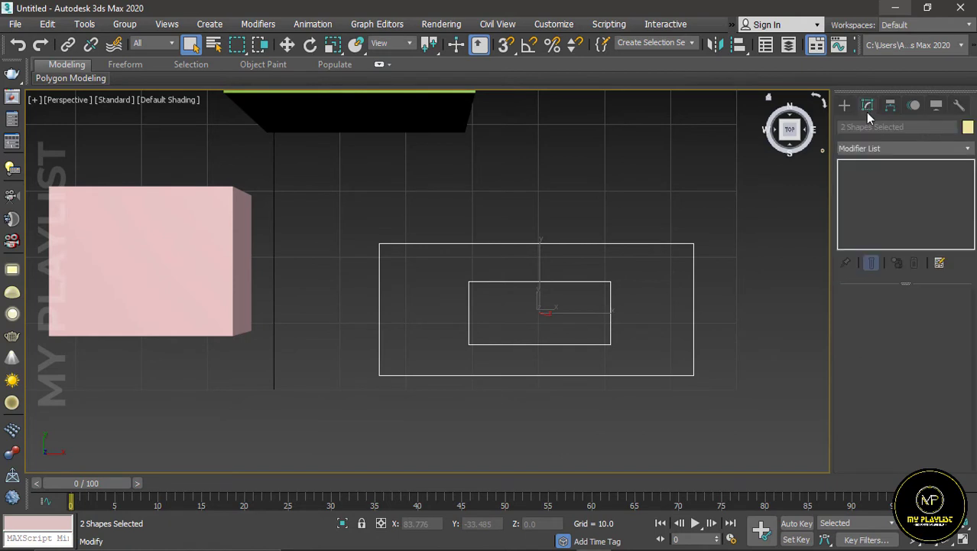
left_click(895, 148)
scroll(891, 150, "down", 3)
scroll(892, 150, "down", 5)
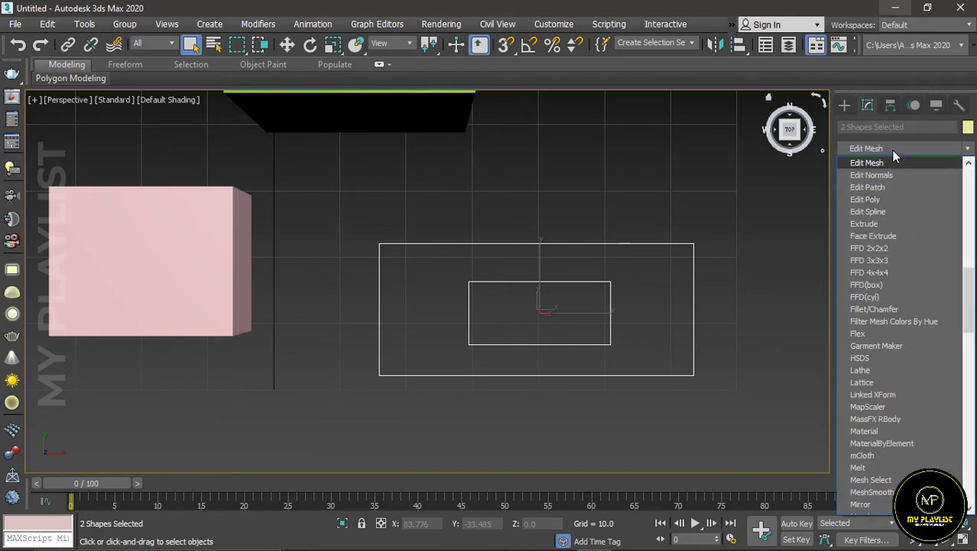
left_click(872, 226)
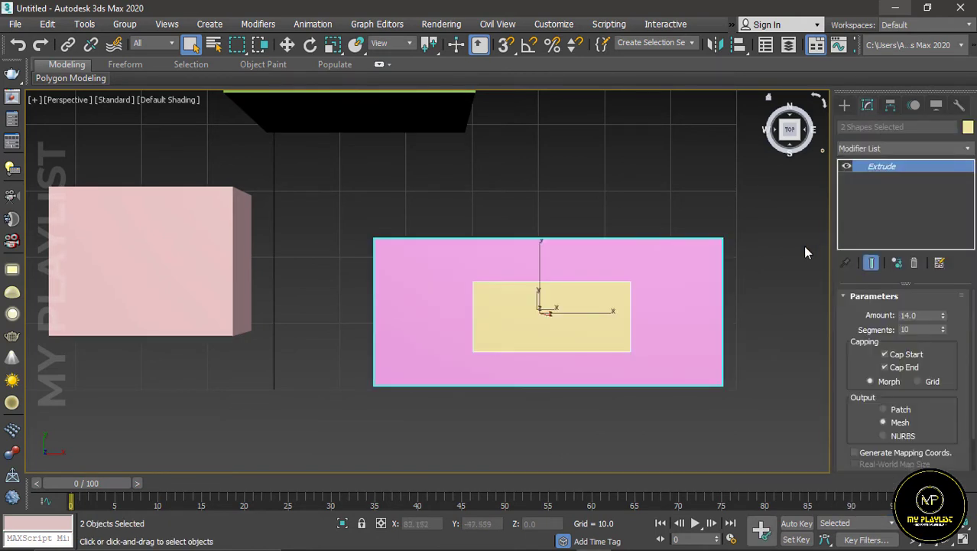
left_click(768, 97)
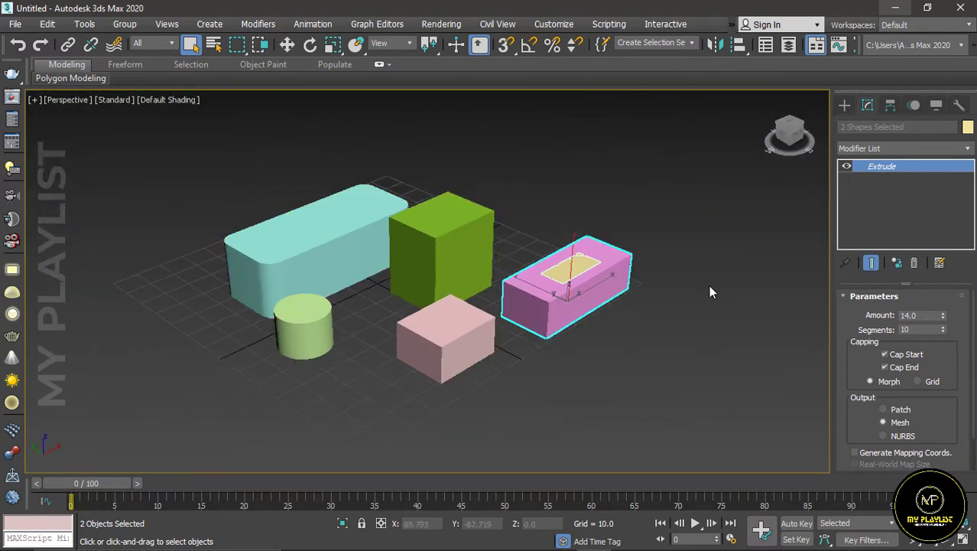
key("z")
scroll(384, 258, "up", 2)
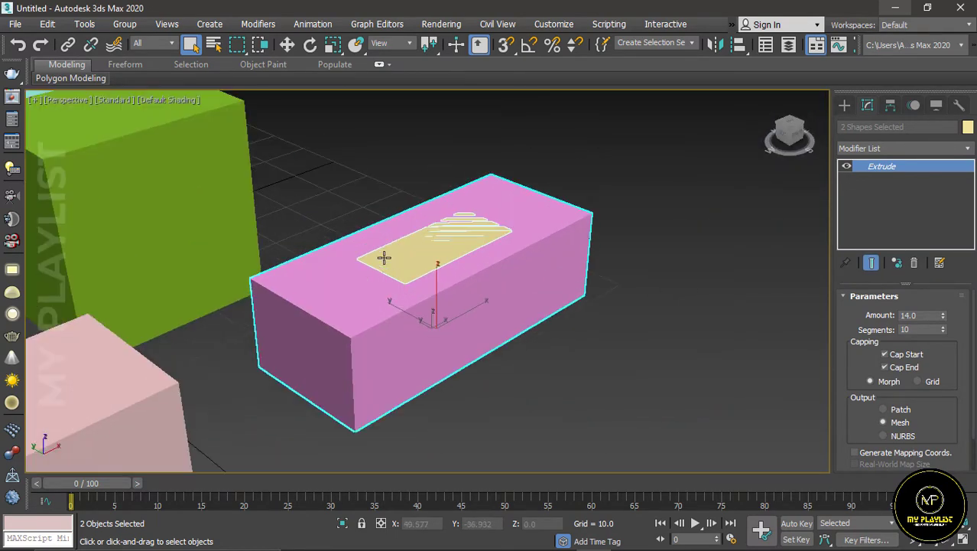
scroll(573, 292, "down", 3)
Try lifting the pink block and inner yellow box, then undo the moves and extrusions.
key("w")
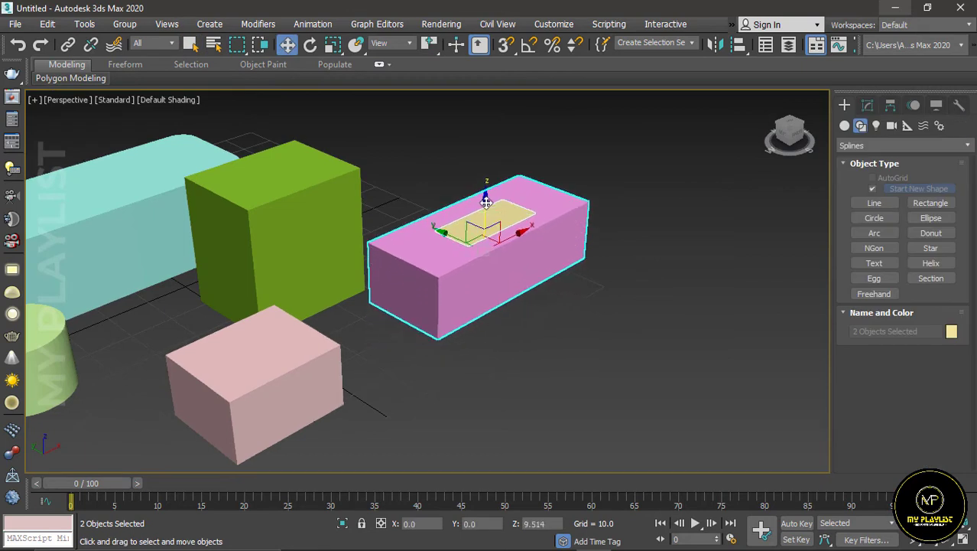
left_click_drag(487, 242, 489, 228)
left_click(869, 105)
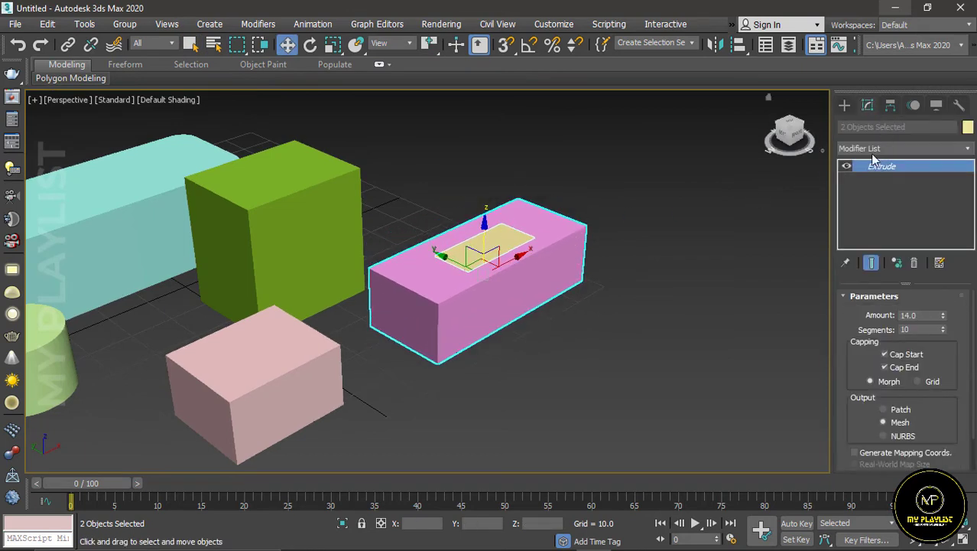
left_click(508, 238)
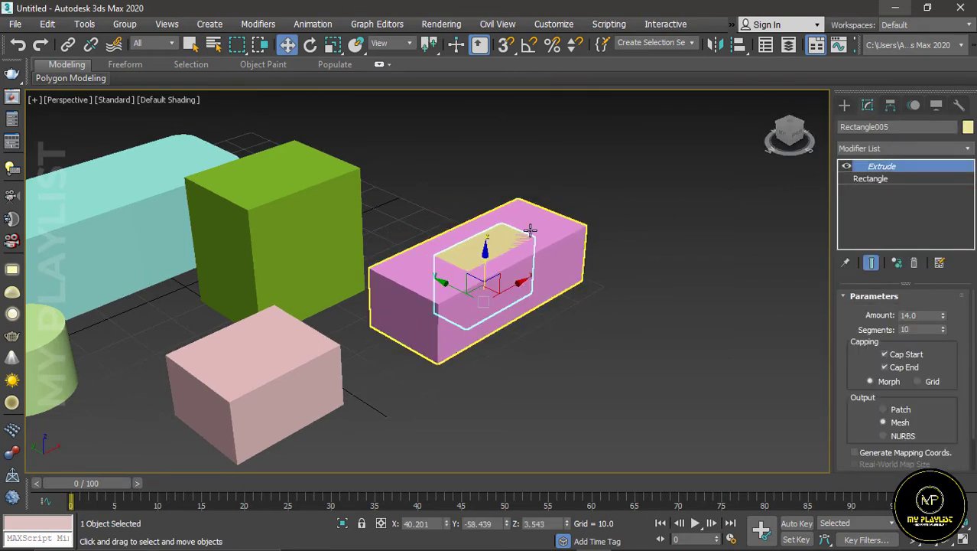
mouse_move(489, 245)
left_mouse_down()
mouse_move(489, 197)
mouse_move(497, 285)
mouse_move(491, 226)
mouse_move(486, 238)
left_mouse_up()
scroll(462, 261, "down", 3)
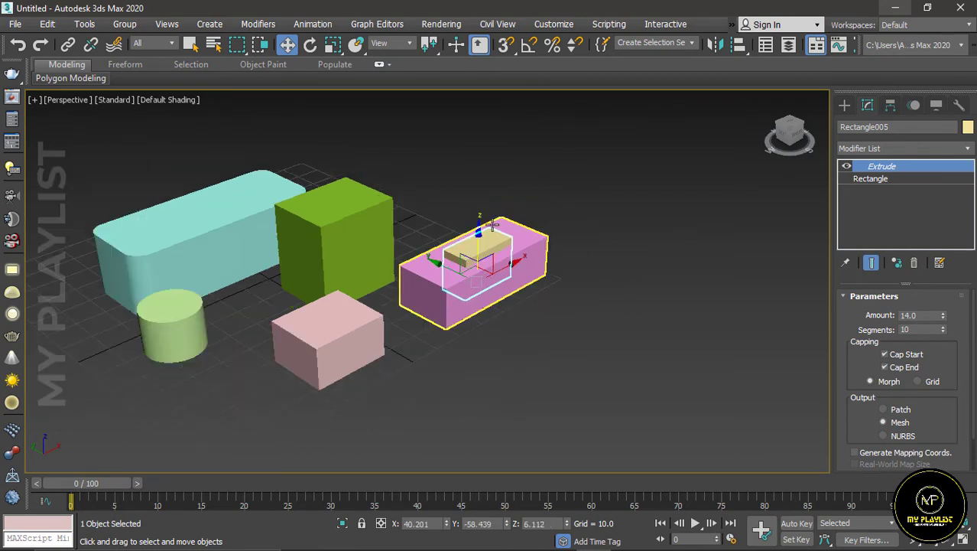
scroll(477, 248, "up", 6)
left_click_drag(467, 300, 473, 264)
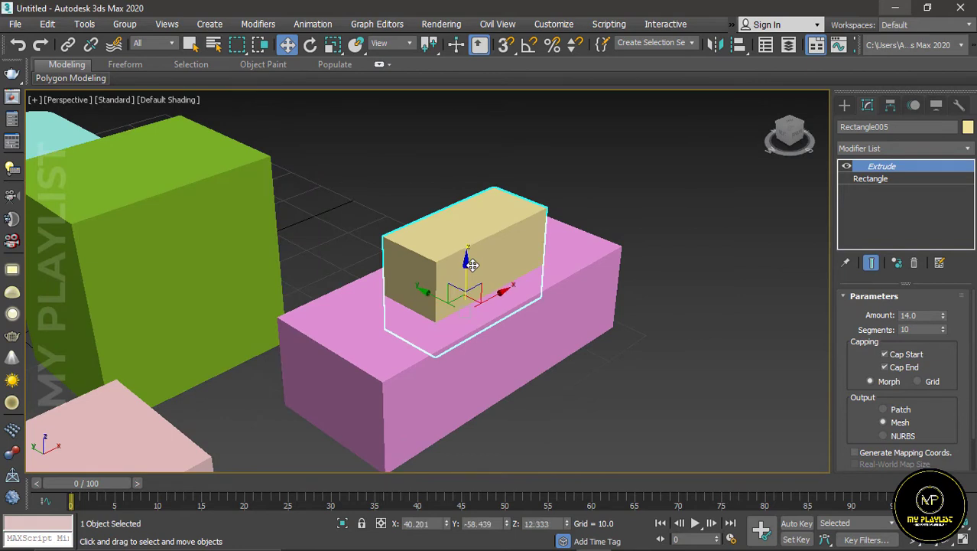
scroll(472, 265, "down", 4)
key("ctrl+z")
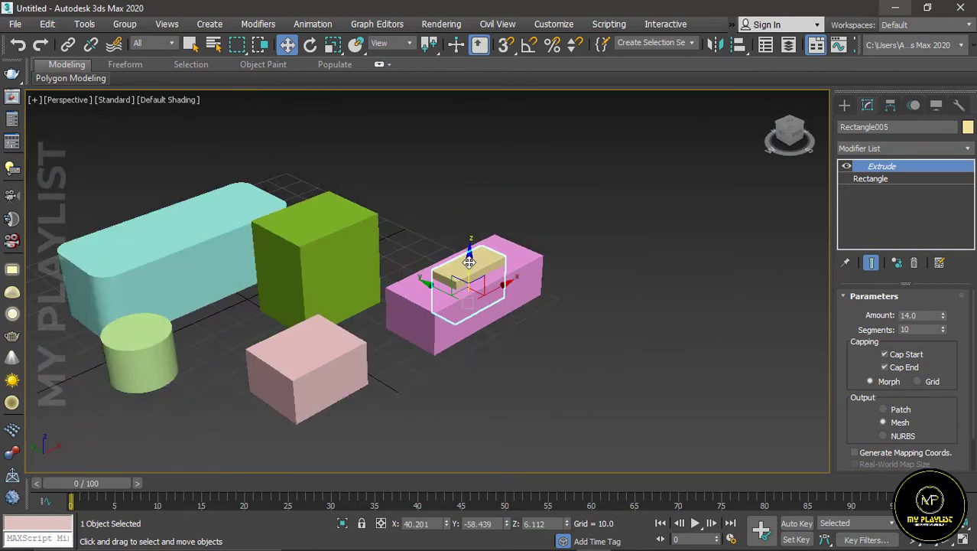
key("ctrl+z")
key("ctrl+z")
key("ctrl+z")
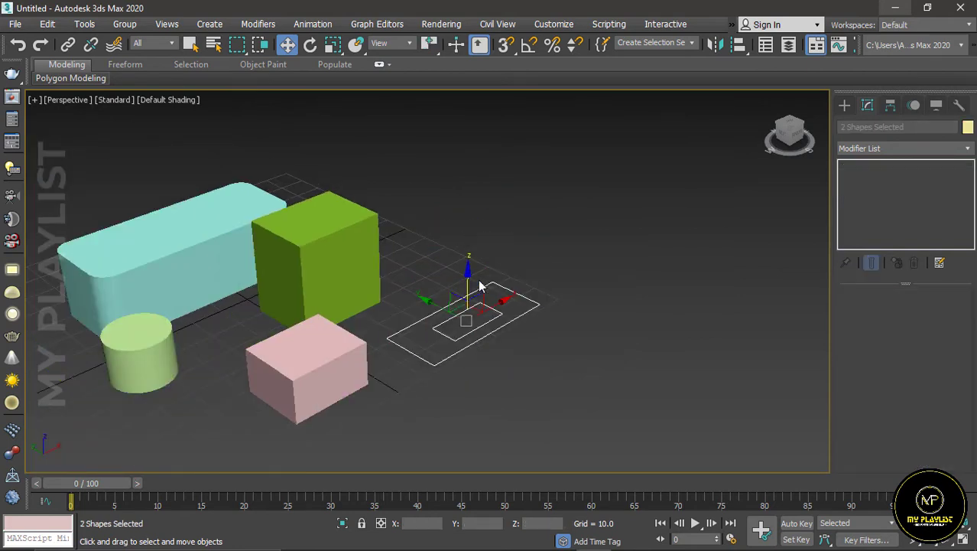
Convert both the inner and outer rectangles to Editable Splines.
left_click(504, 372)
scroll(471, 343, "up", 5)
scroll(443, 328, "down", 3)
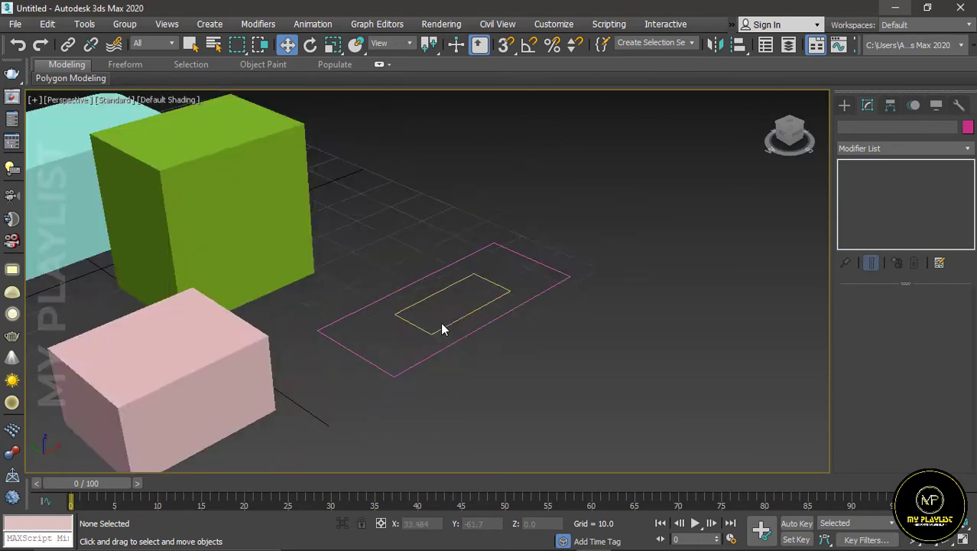
scroll(442, 337, "down", 2)
scroll(443, 335, "up", 4)
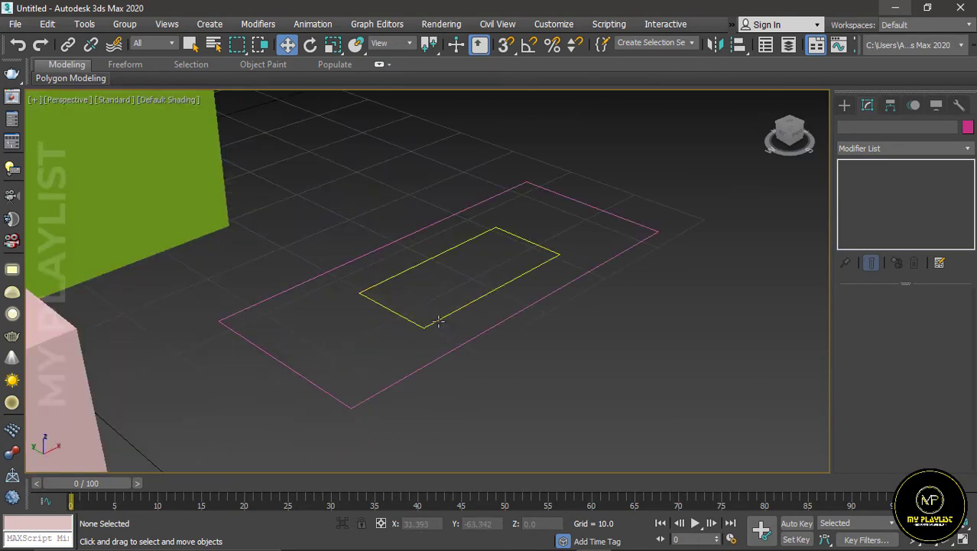
left_click(438, 320)
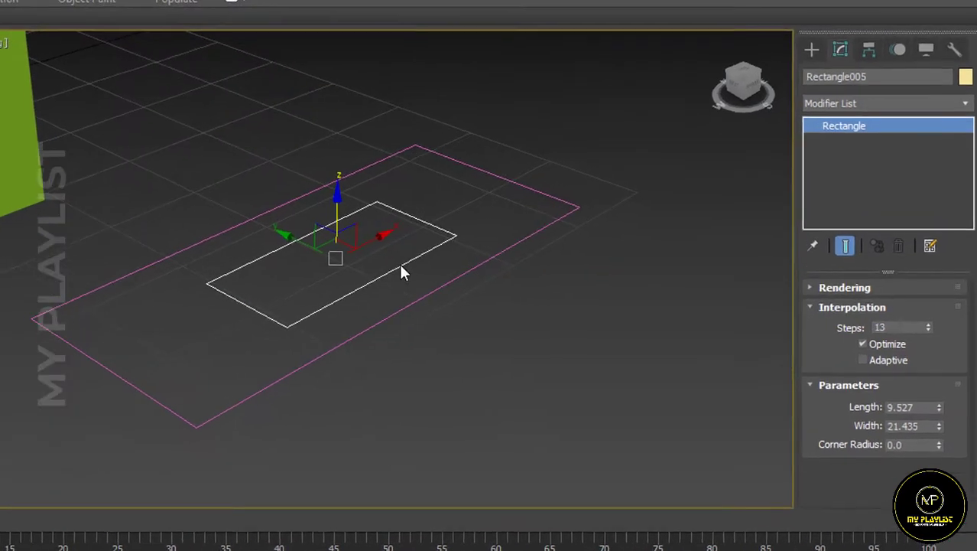
right_click(642, 274)
mouse_move(395, 464)
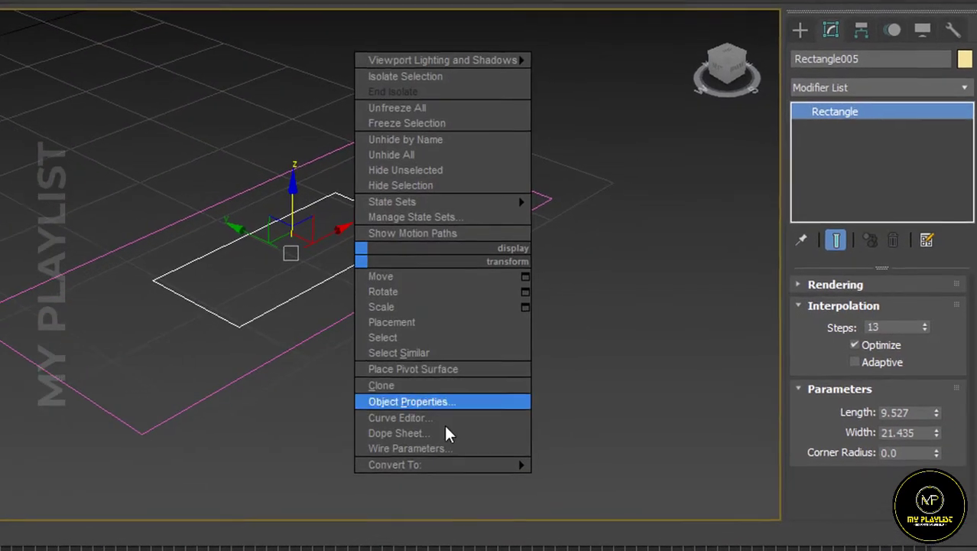
left_click(572, 466)
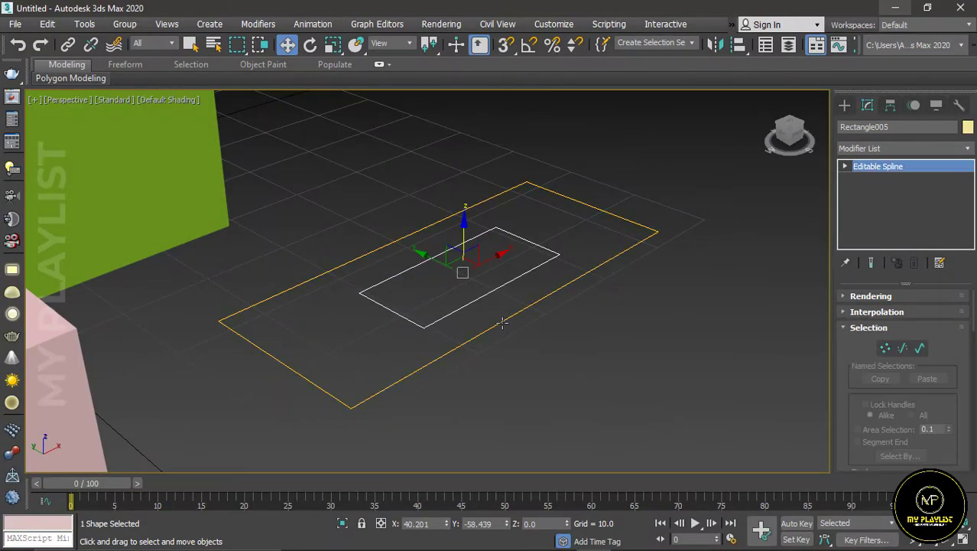
left_click(501, 319)
right_click(500, 318)
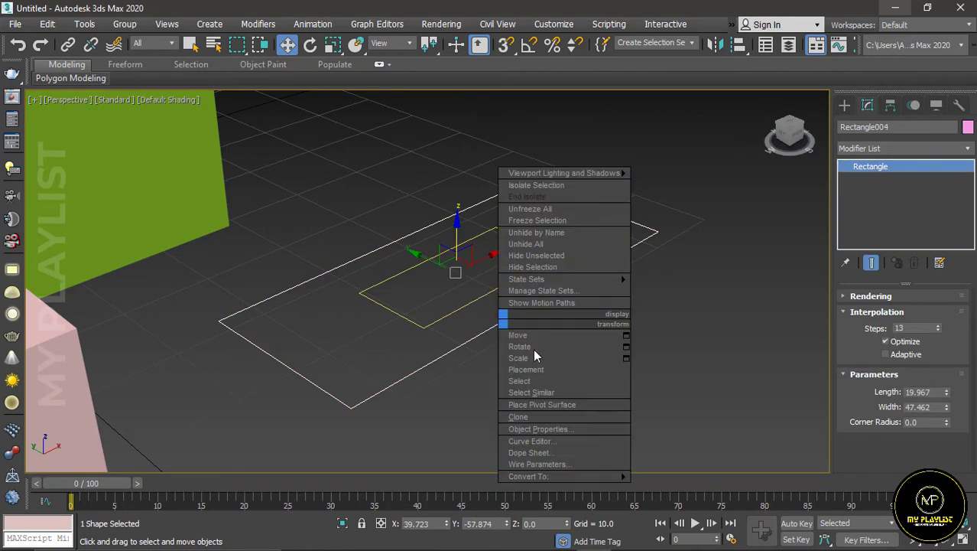
left_click(643, 477)
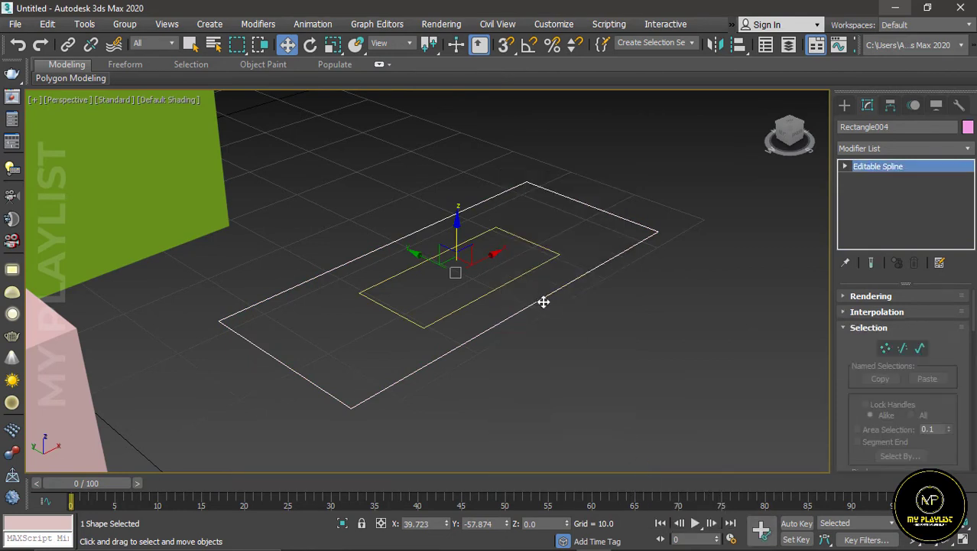
Attach the inner Rectangle005 to the outer Rectangle004 as one shape.
scroll(924, 380, "down", 3)
scroll(872, 375, "down", 5)
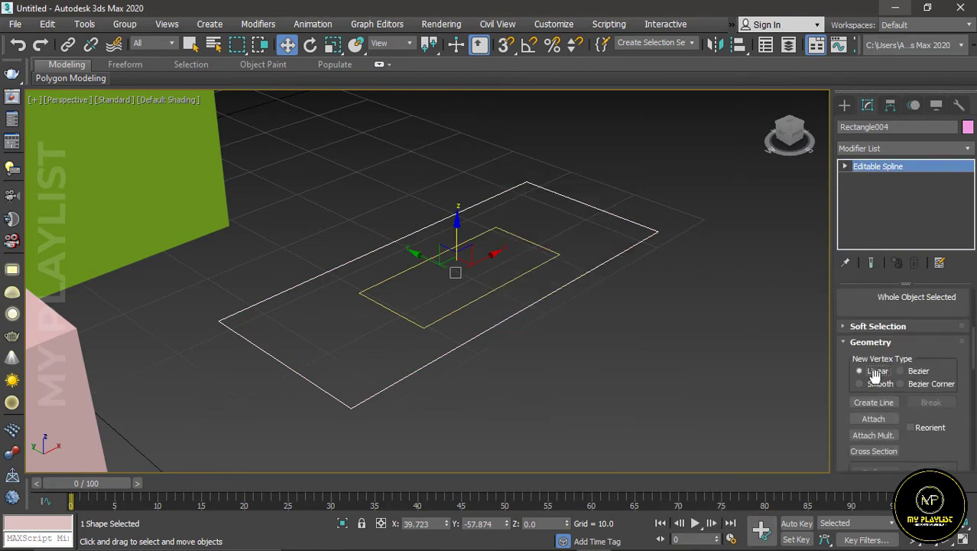
left_click(876, 419)
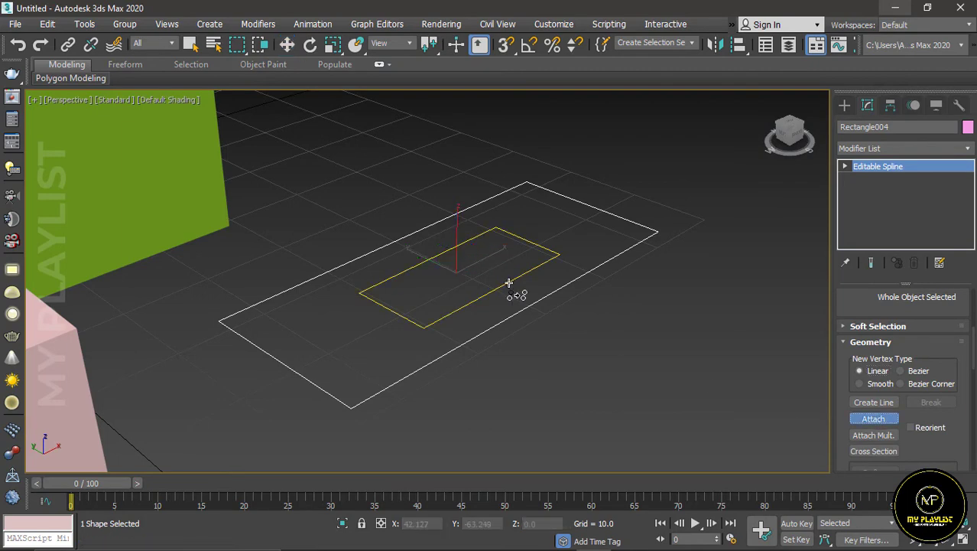
scroll(498, 331, "down", 2)
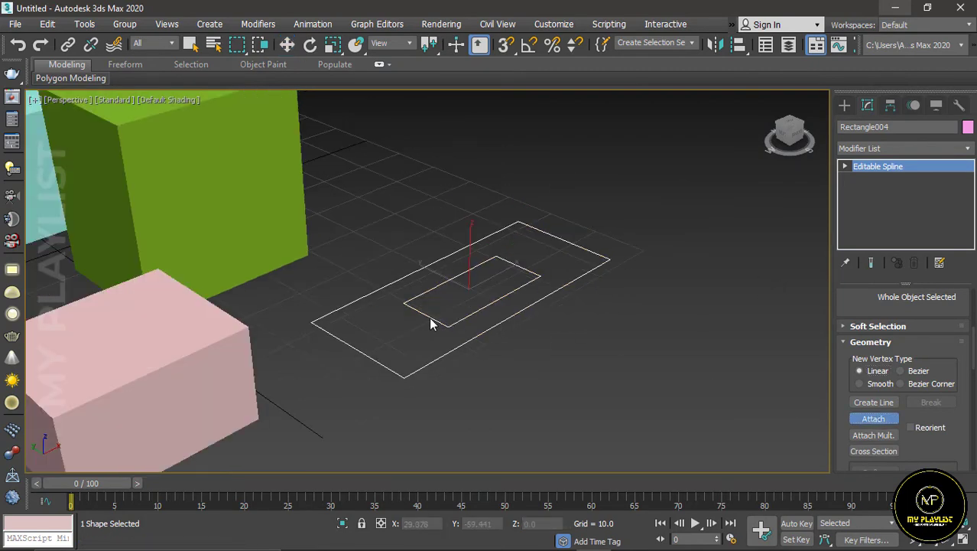
scroll(452, 315, "up", 1)
scroll(481, 321, "down", 1)
scroll(483, 325, "down", 2)
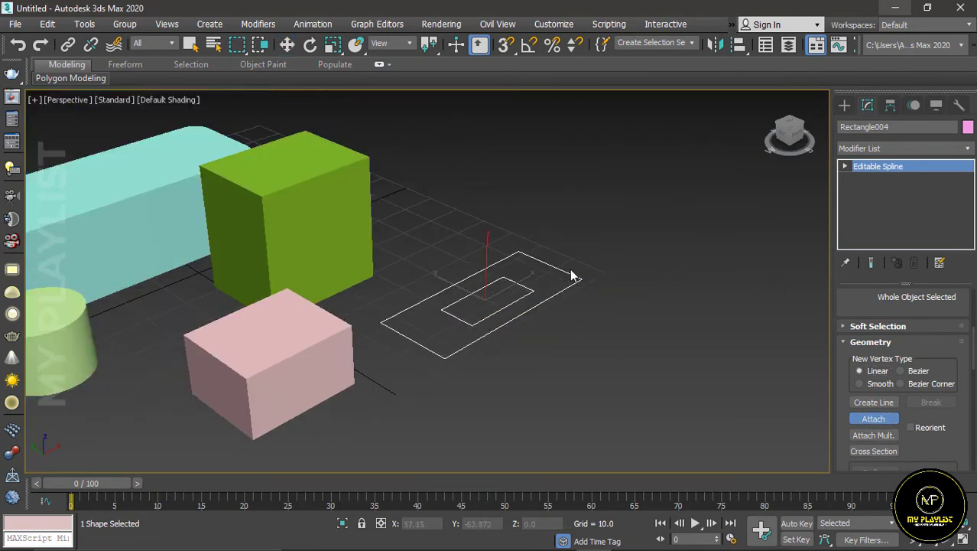
Add an Extrude modifier to Rectangle004 with Amount 12.5.
left_click(878, 148)
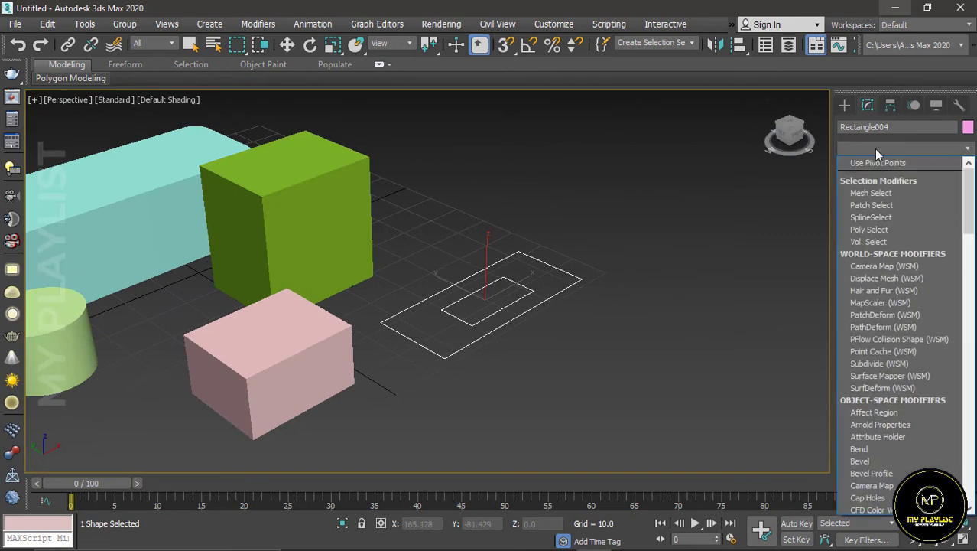
key("e")
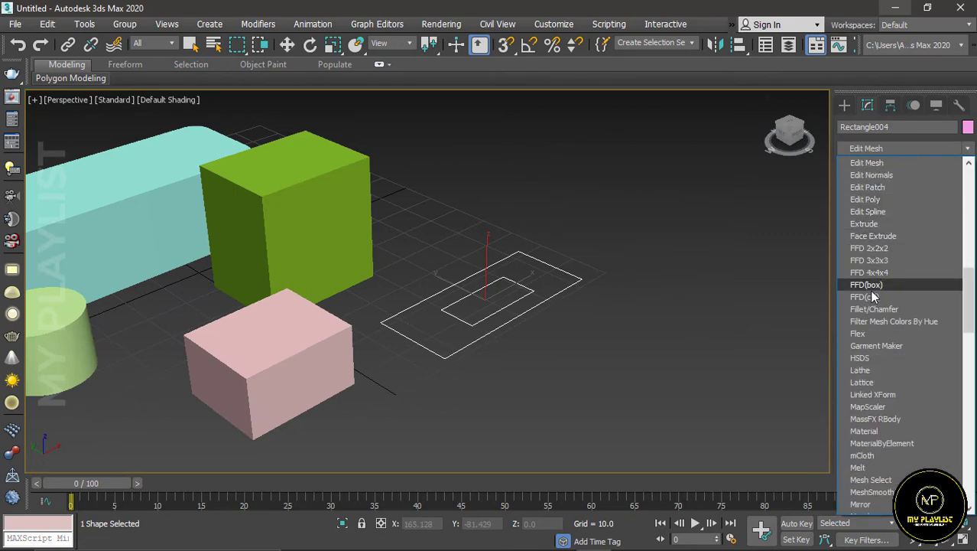
left_click(877, 223)
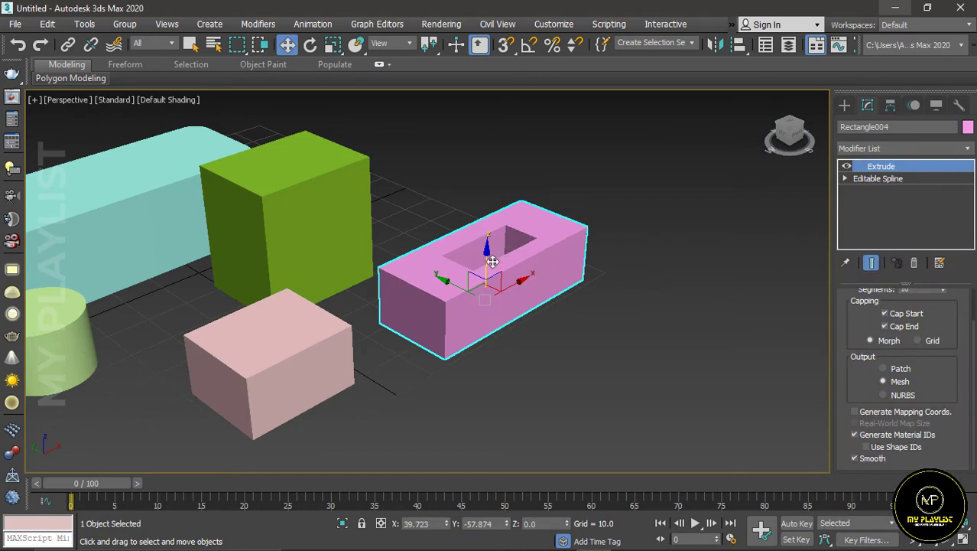
left_click_drag(485, 248, 485, 246)
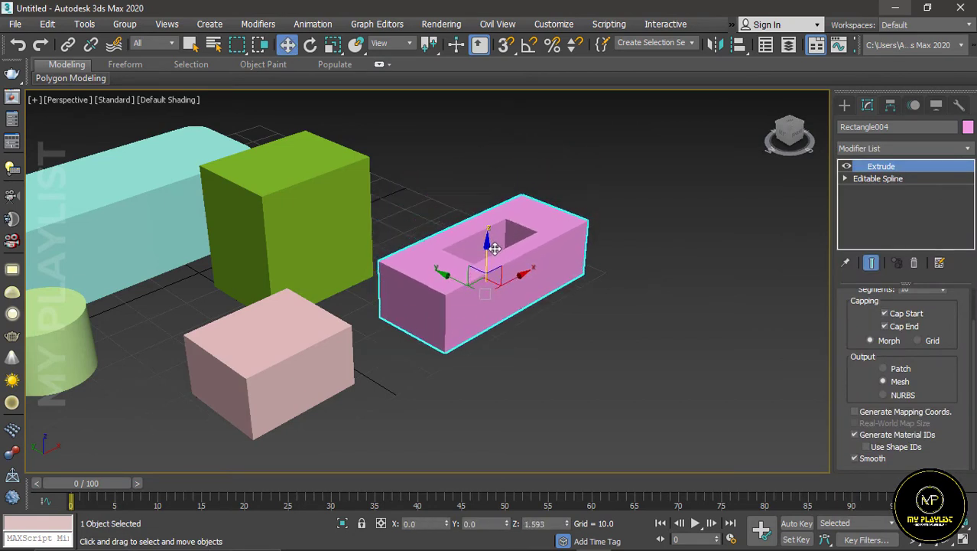
scroll(904, 341, "up", 2)
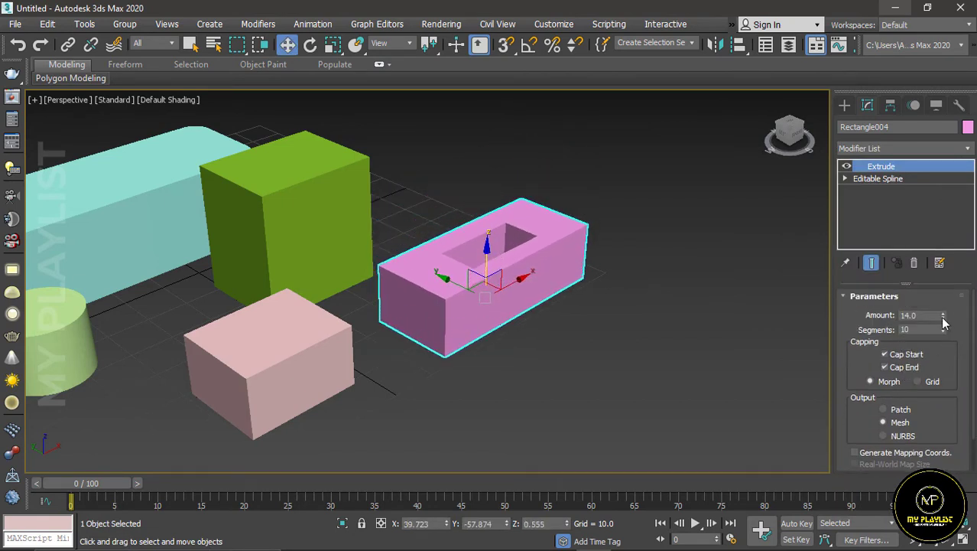
left_click_drag(943, 322, 946, 312)
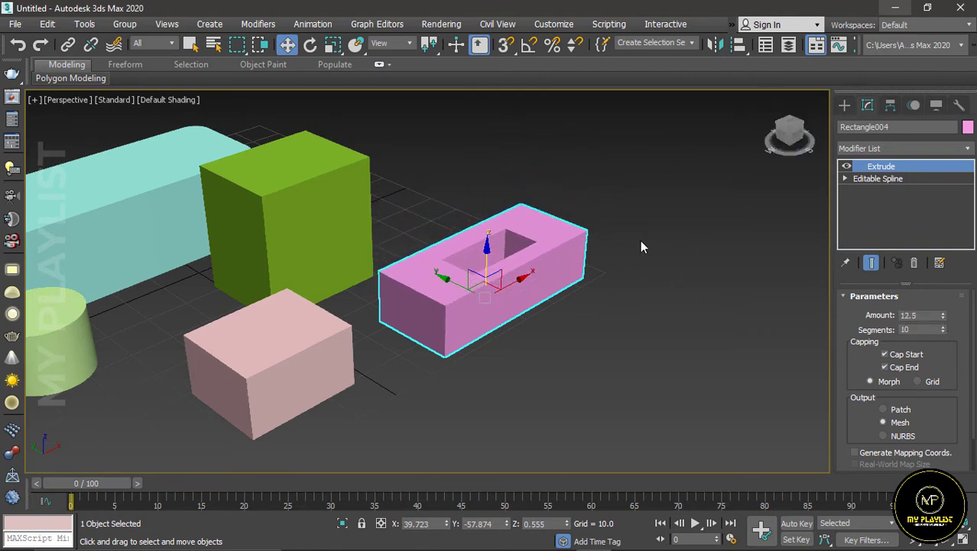
Deselect the pink block, zoom to fit all objects, and return to the Home view.
left_click(722, 272)
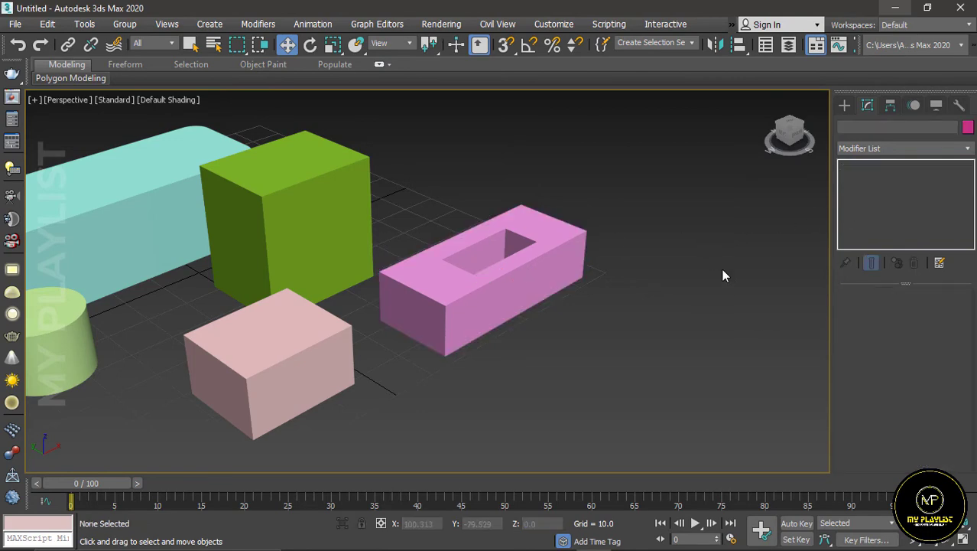
key("z")
scroll(612, 275, "up", 5)
scroll(547, 300, "down", 4)
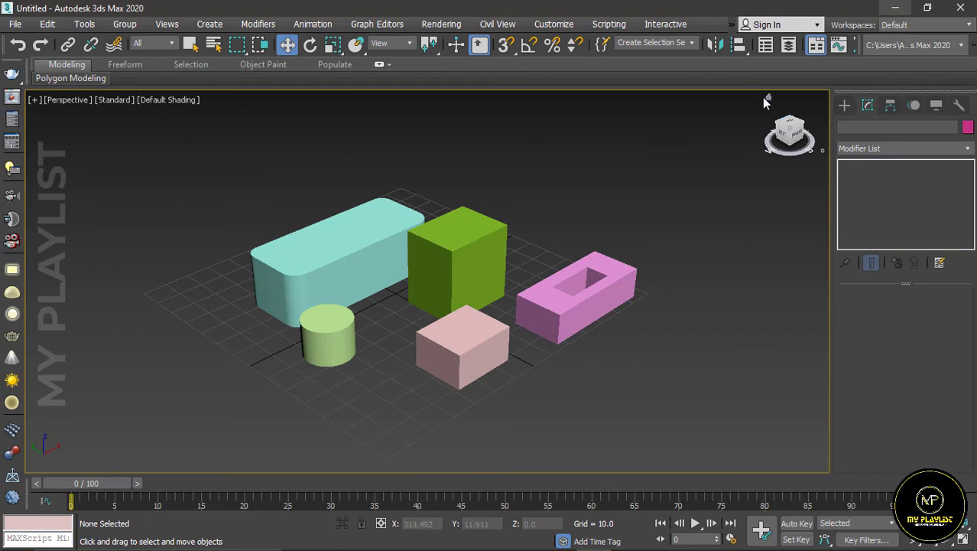
left_click(768, 96)
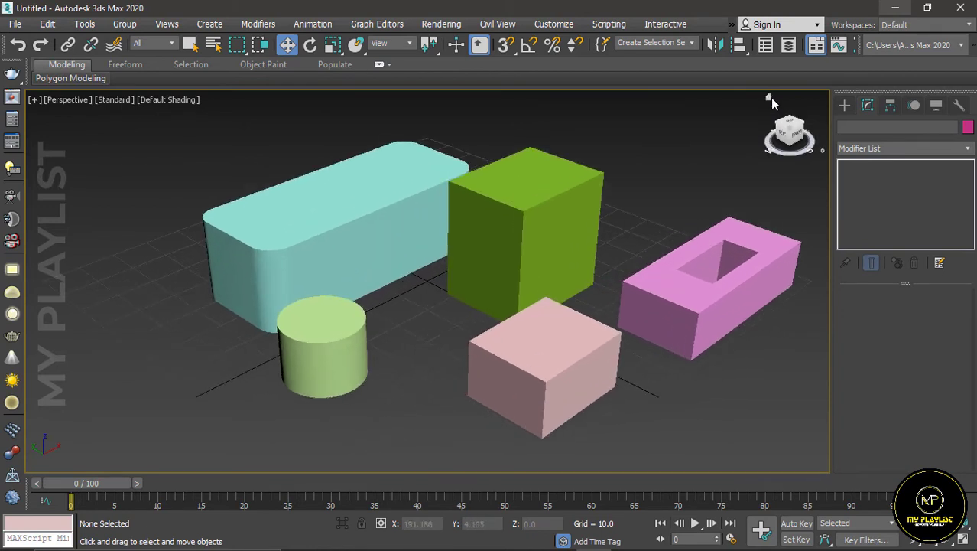
Switch the viewport to the Top view of the scene.
left_click(792, 122)
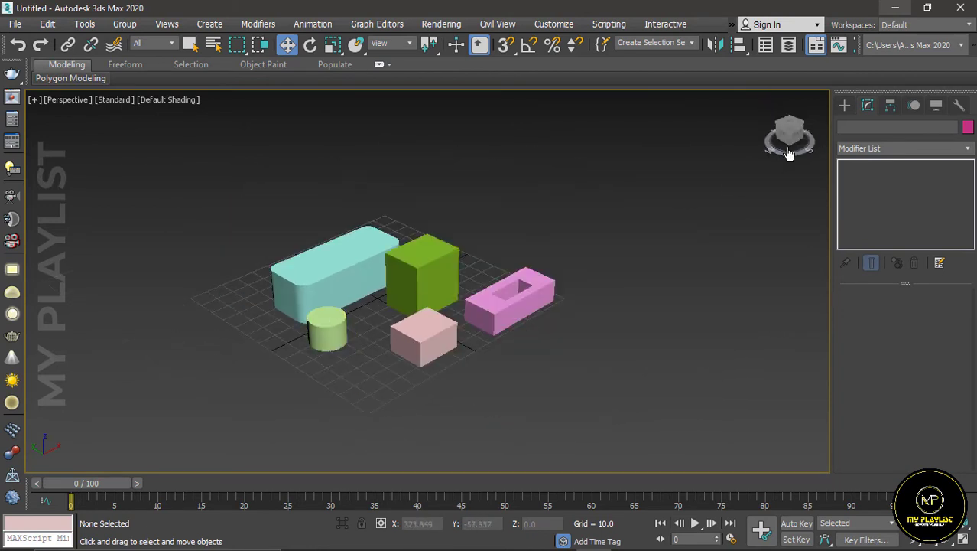
left_click(792, 126)
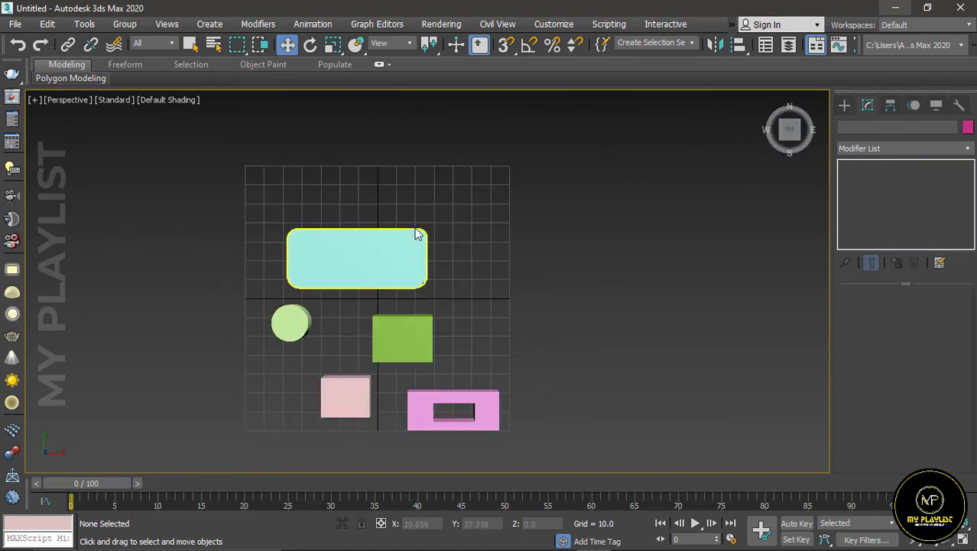
scroll(413, 230, "up", 2)
Draw Line001 above the rounded box with a curved right end and straight corners.
left_click(844, 106)
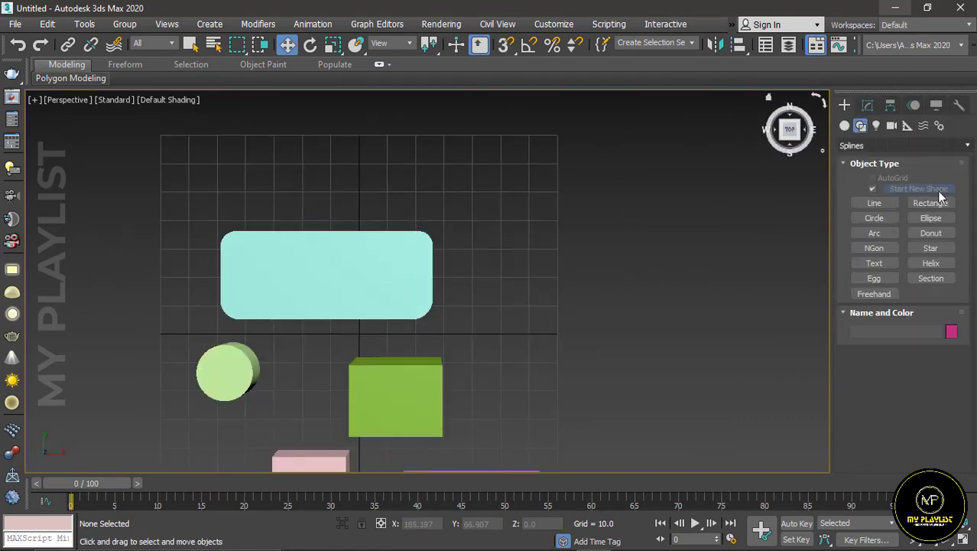
left_click(874, 203)
left_click(430, 171)
left_click_drag(531, 171, 521, 227)
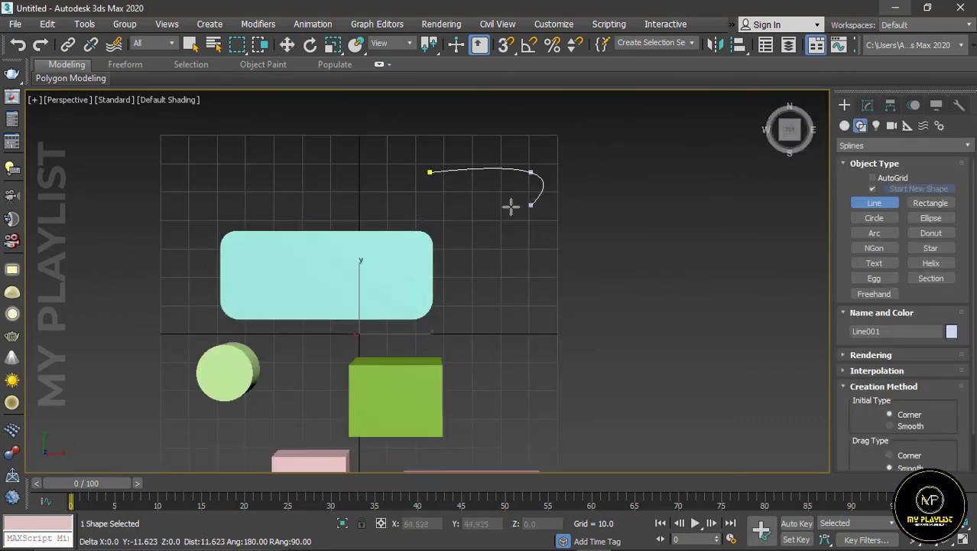
left_click(529, 227)
left_click(534, 284)
left_click(476, 289)
left_click(452, 220)
left_click(309, 217)
left_click(304, 182)
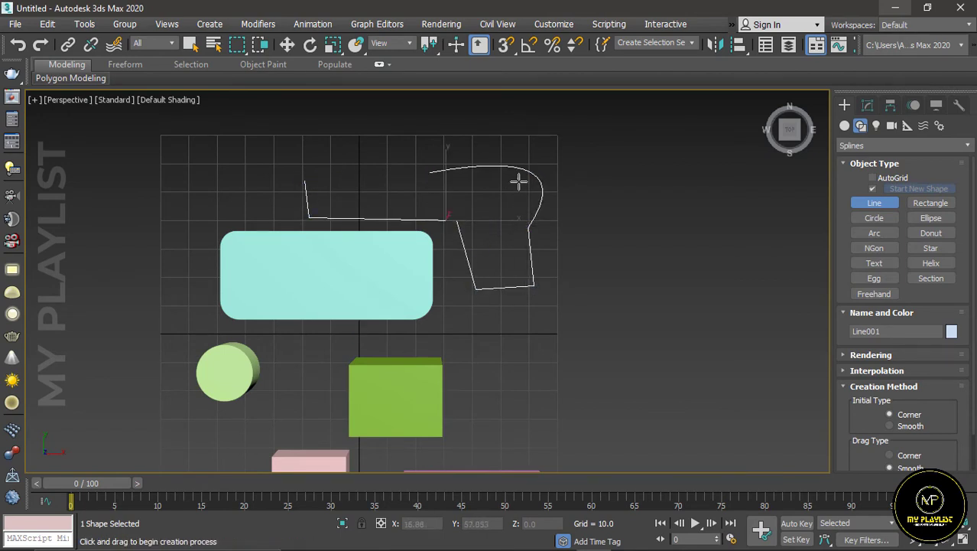
scroll(368, 186, "up", 3)
Extrude Line001 into a 12.5-unit wall and return to the angled Home view.
left_click(866, 107)
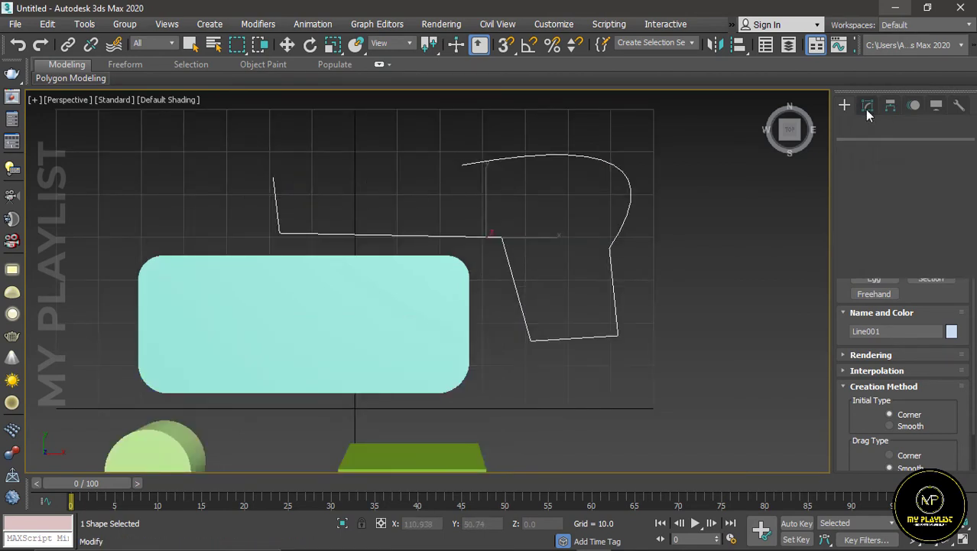
left_click(878, 148)
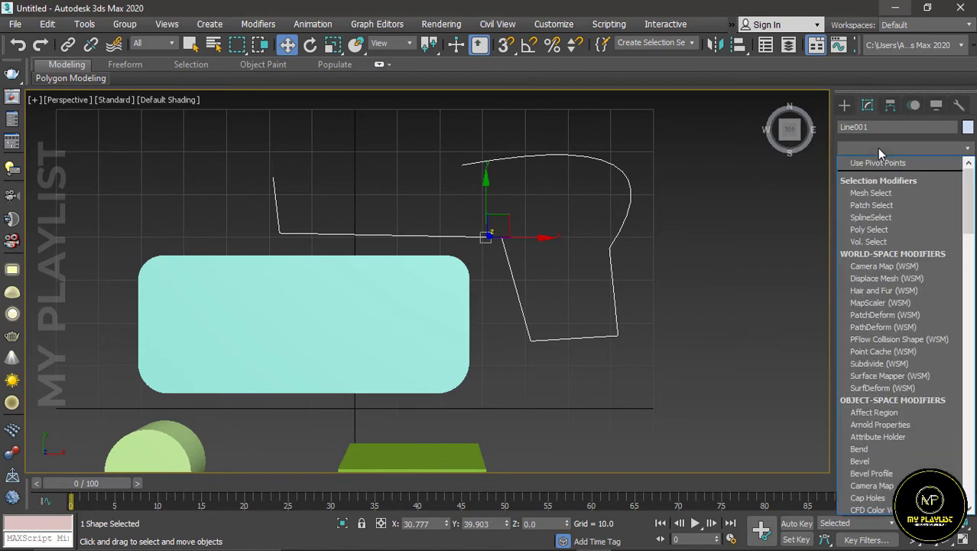
key("e")
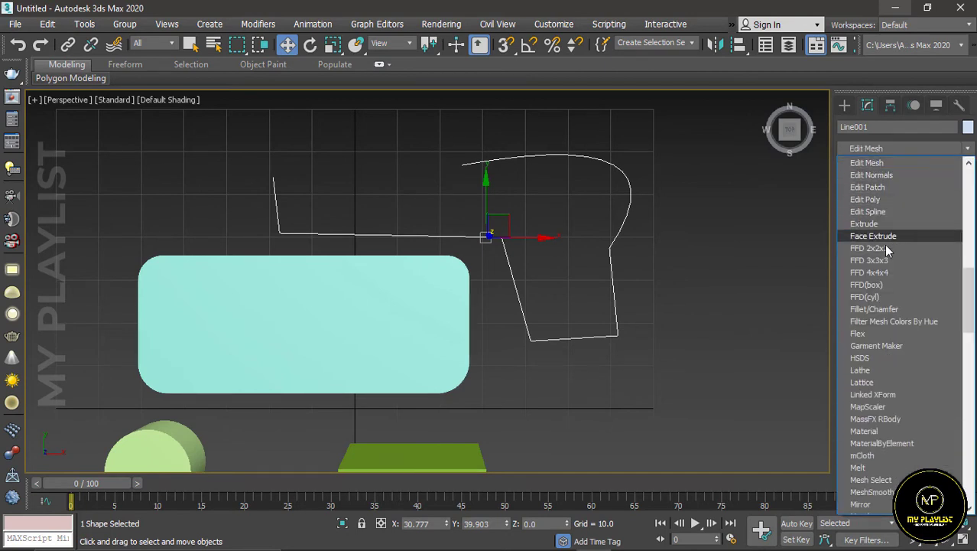
left_click(876, 225)
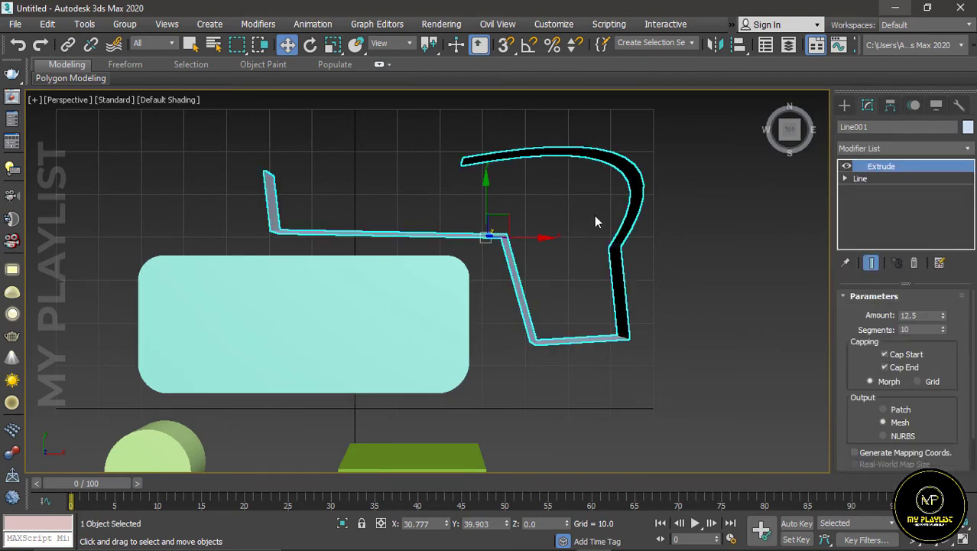
left_click(770, 105)
scroll(617, 298, "down", 5)
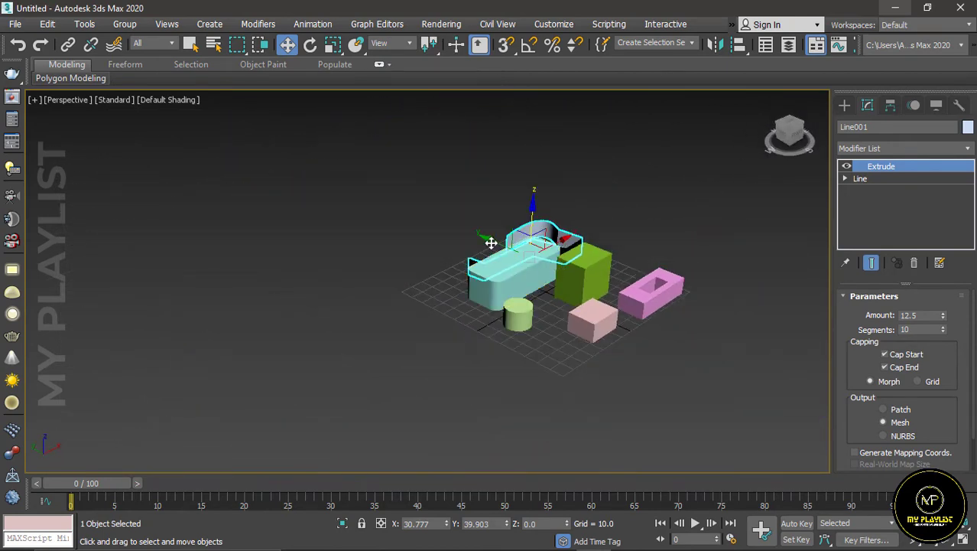
scroll(642, 170, "up", 5)
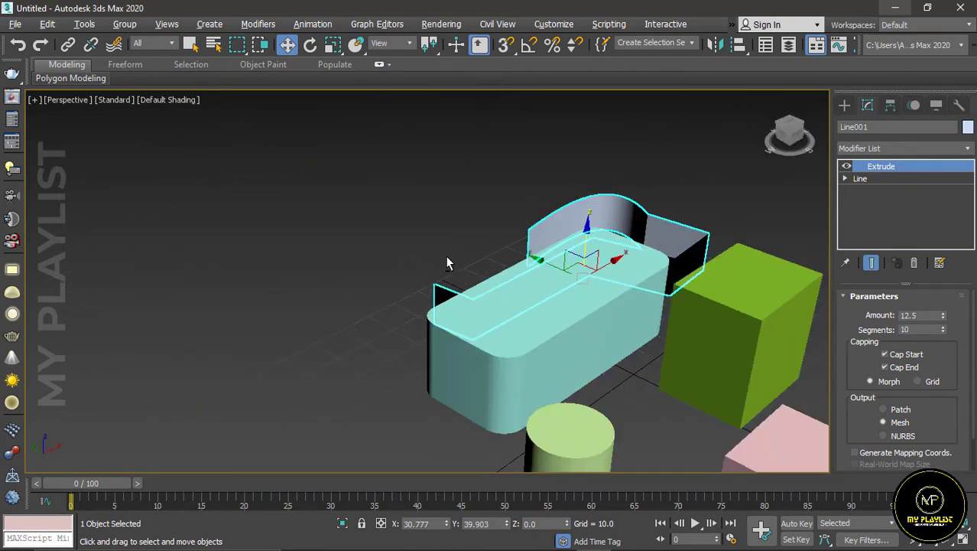
Move the wall shape along Y from 39.903 to 49.524 to clear the rounded box.
left_click(377, 248)
middle_click_drag(346, 251, 316, 221, "alt")
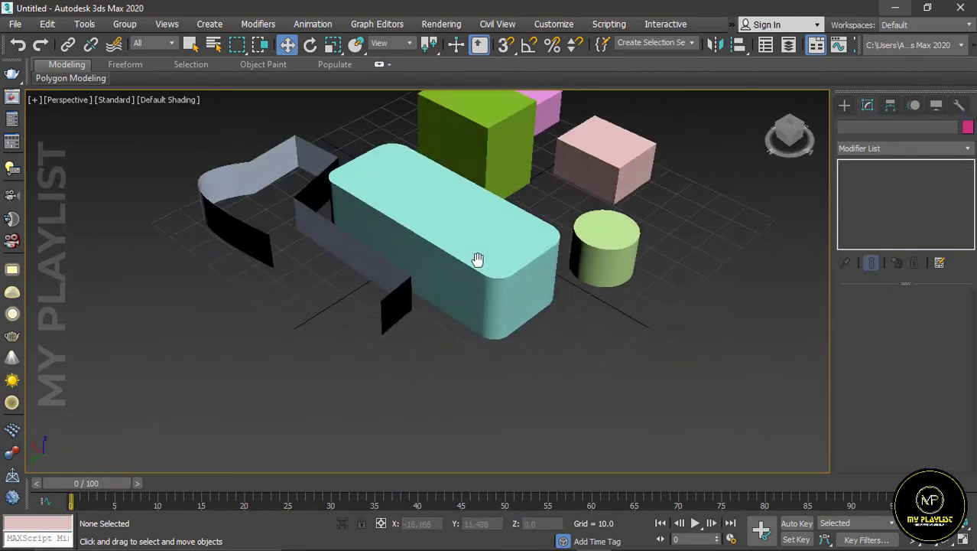
left_click(314, 221)
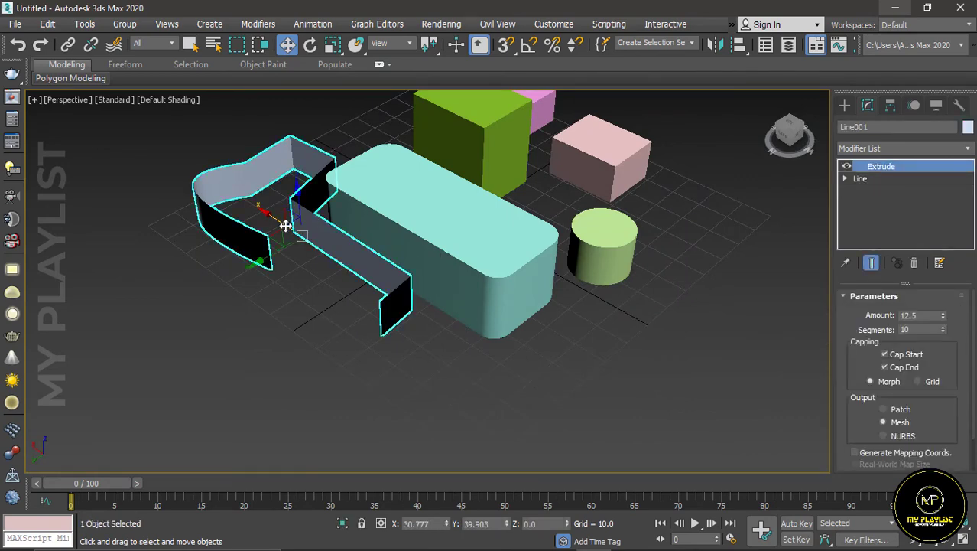
mouse_move(262, 264)
left_mouse_down()
mouse_move(240, 279)
mouse_move(247, 229)
left_mouse_up()
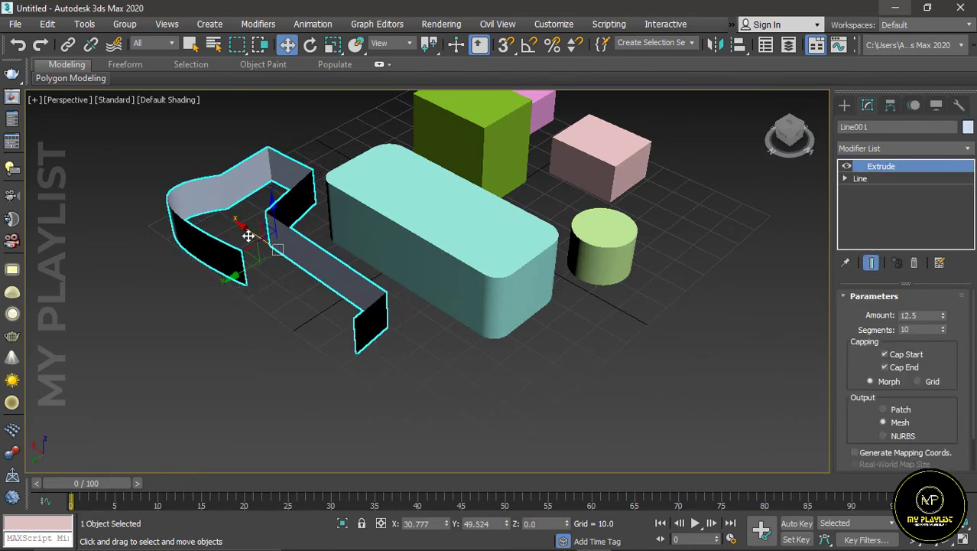
scroll(251, 240, "up", 3)
scroll(251, 240, "down", 1)
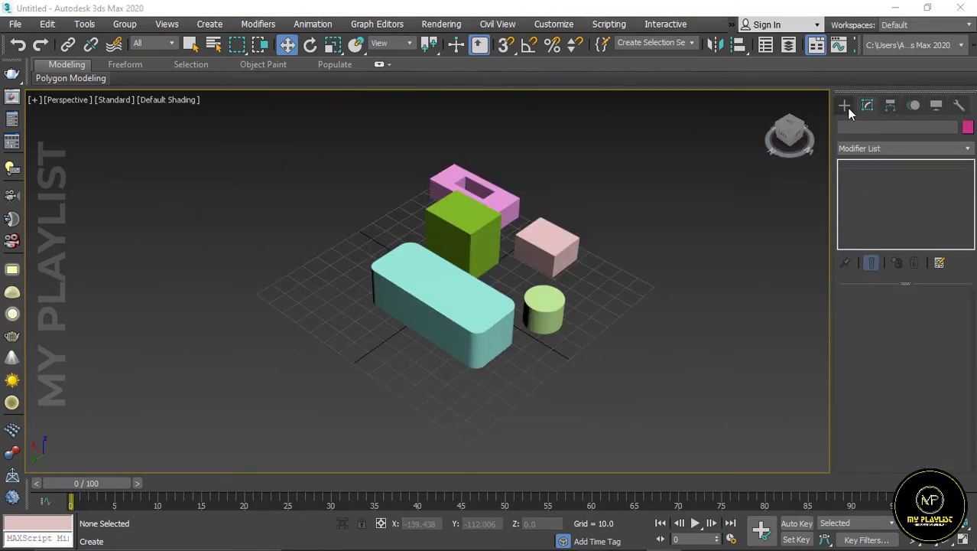
Start a Text spline and replace 'MAX Text' with PLAYLIST.
left_click(846, 107)
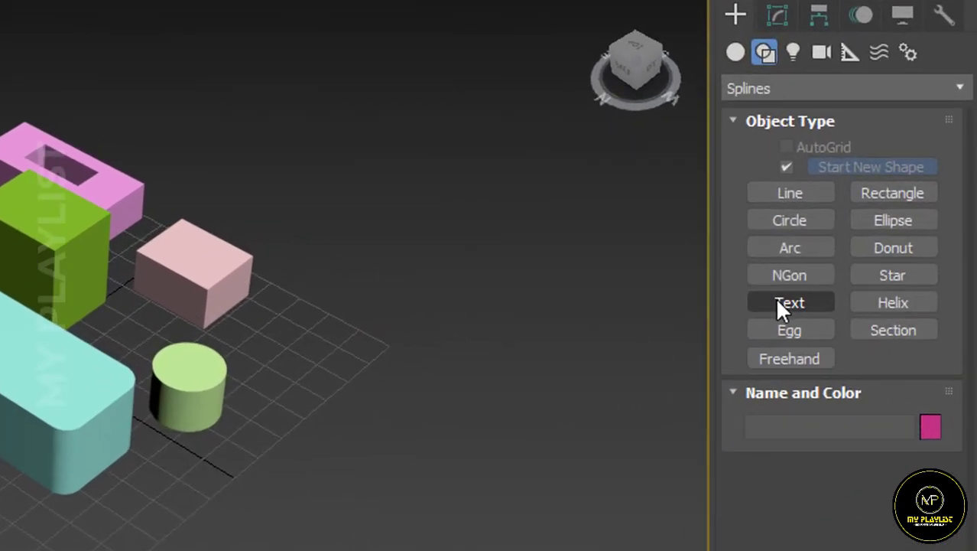
left_click(780, 308)
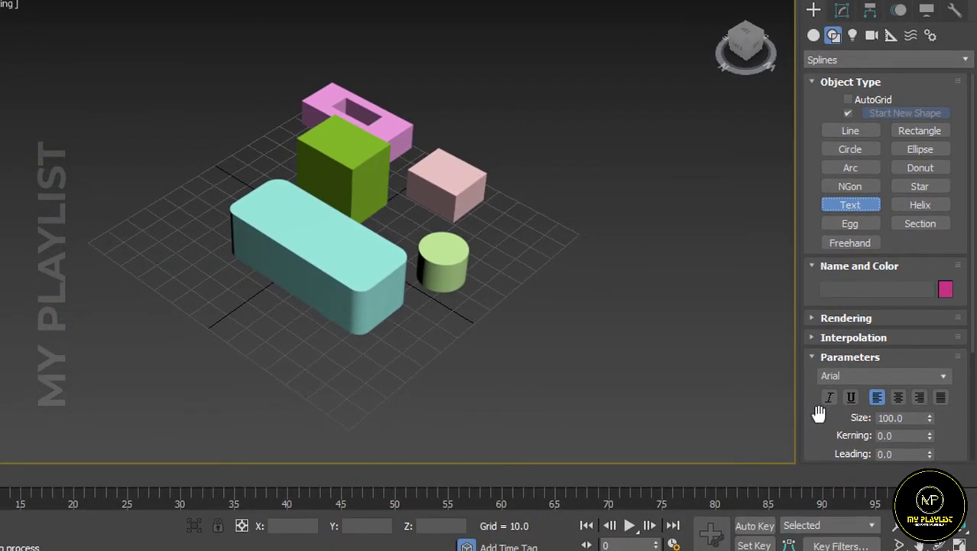
scroll(817, 413, "down", 2)
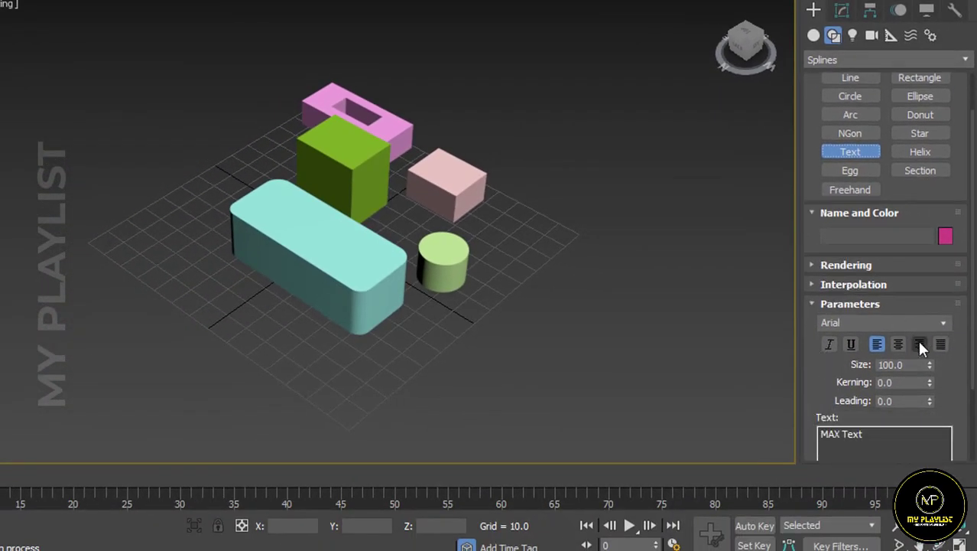
scroll(856, 328, "down", 1)
scroll(828, 371, "down", 1)
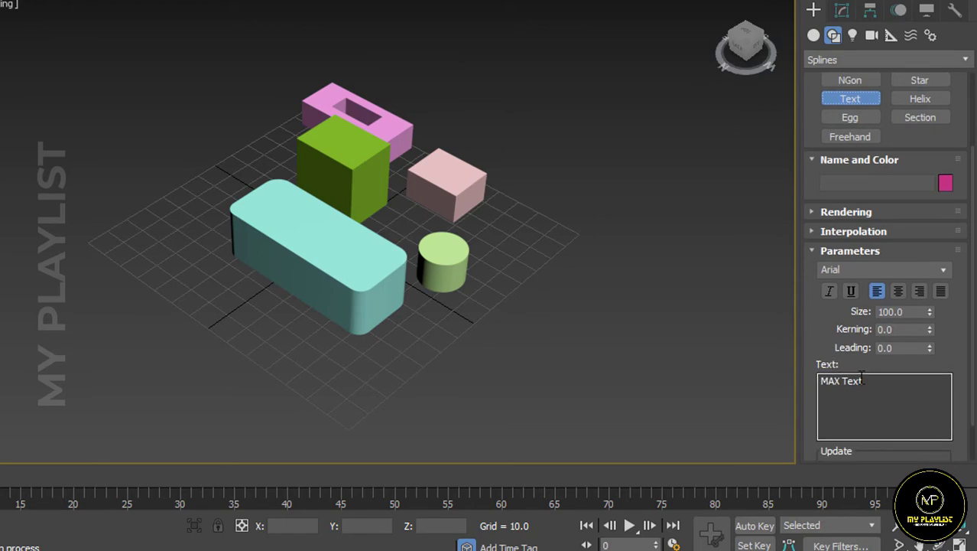
left_click_drag(867, 383, 808, 385)
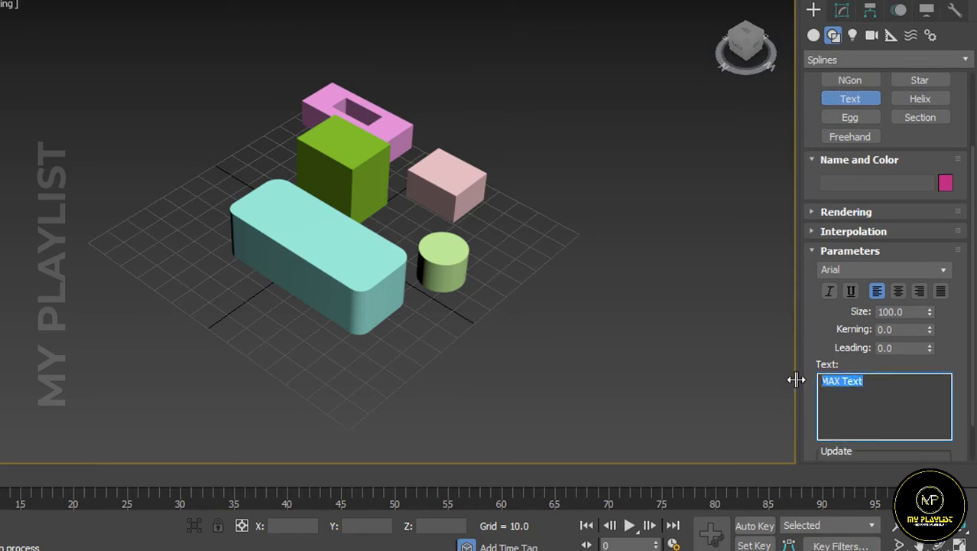
type("PLAYLIST")
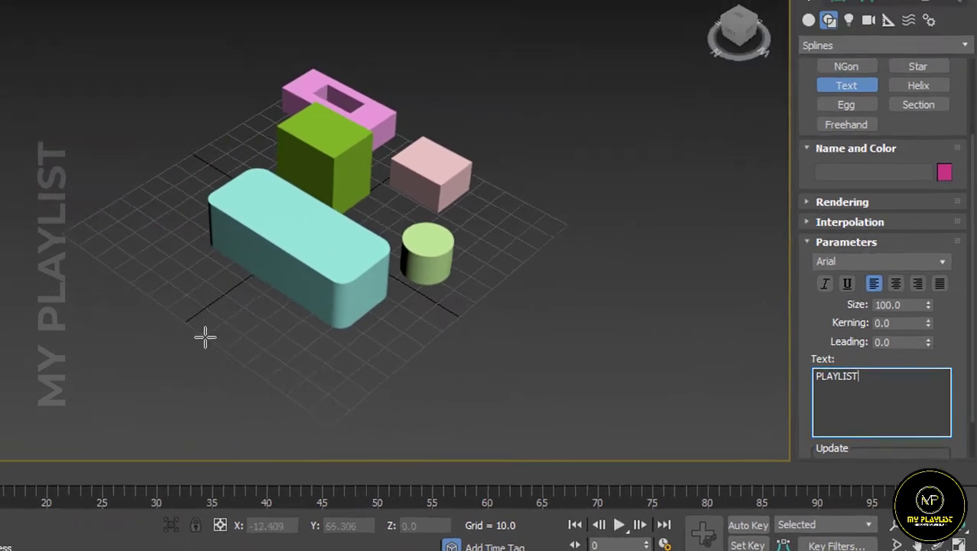
Place the PLAYLIST text in the viewport and orbit to face it from the front.
left_click(254, 352)
scroll(305, 329, "down", 4)
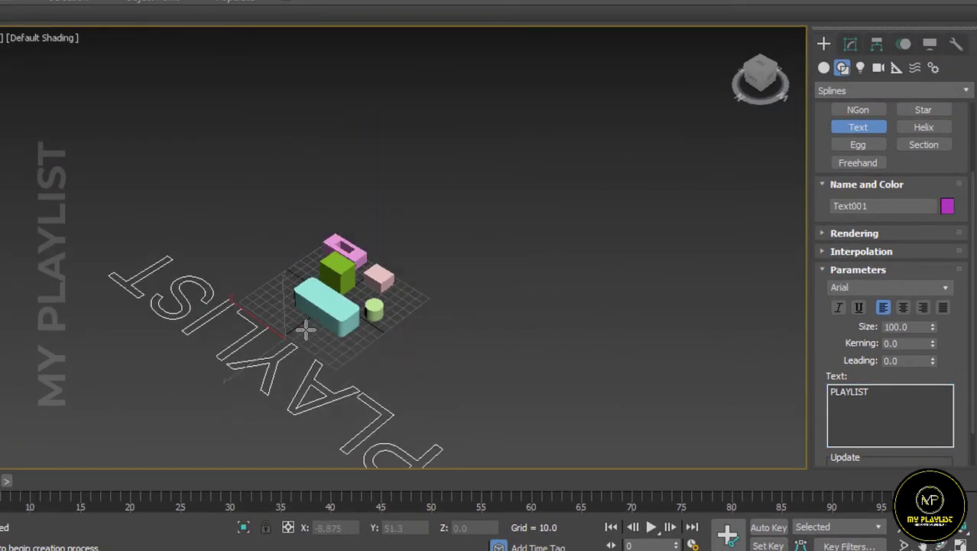
scroll(302, 344, "down", 4)
scroll(310, 382, "up", 4)
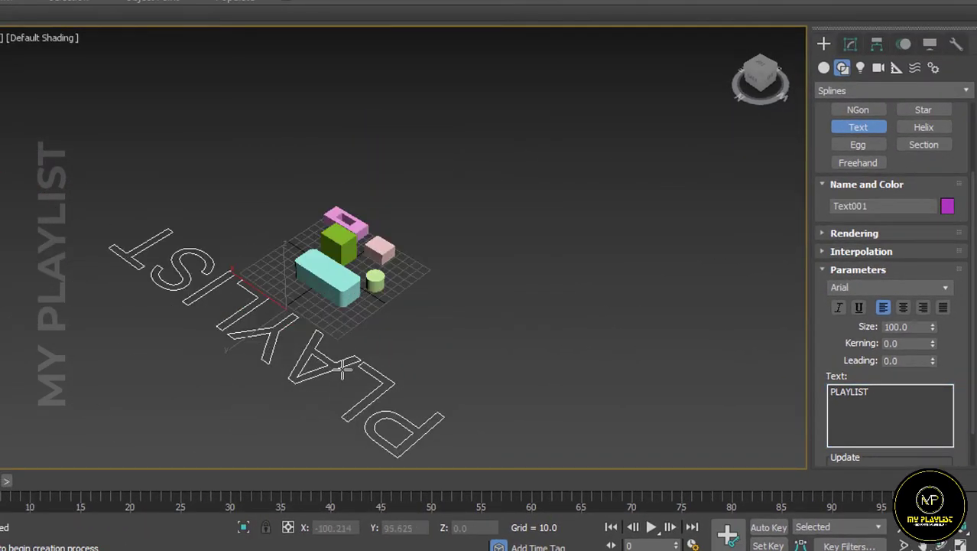
middle_click_drag(344, 369, 251, 349, "alt")
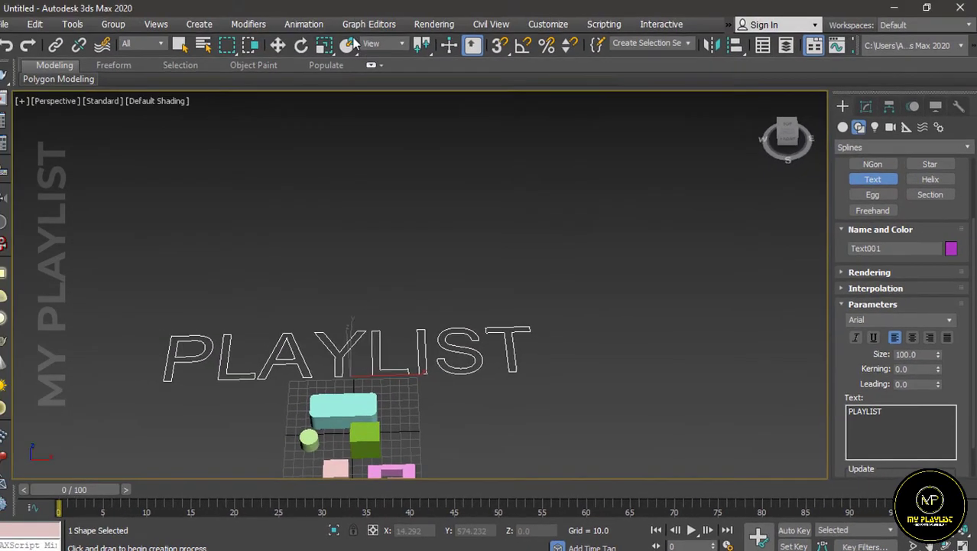
Uniformly scale the PLAYLIST text down to about 42 percent.
left_click(325, 44)
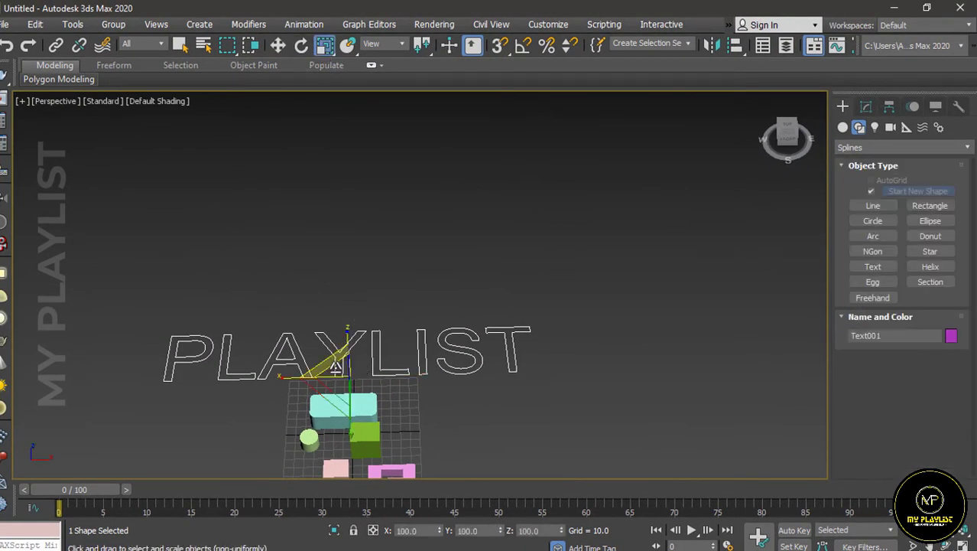
left_click_drag(335, 367, 368, 413)
scroll(368, 413, "up", 5)
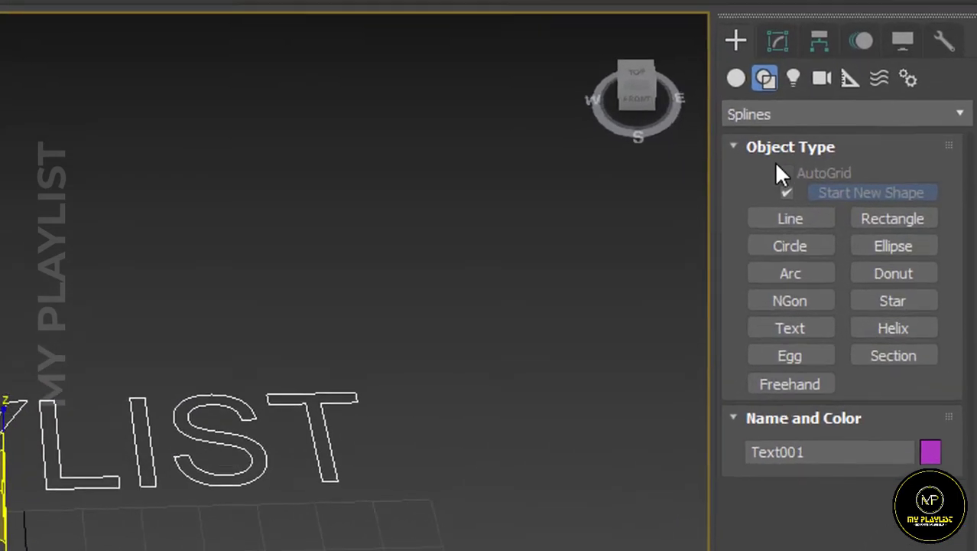
Add an Extrude modifier with Amount 12.5 to the PLAYLIST text.
left_click(845, 92)
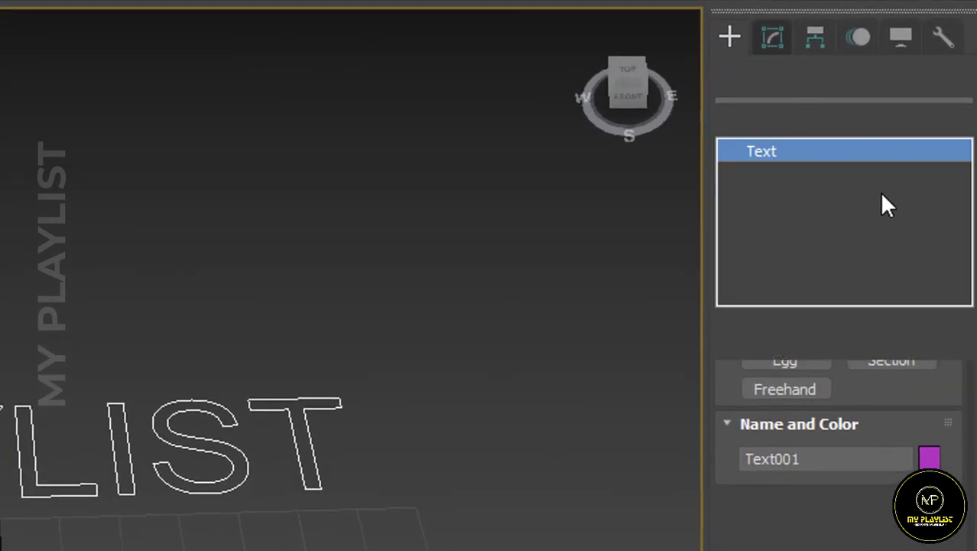
left_click(819, 112)
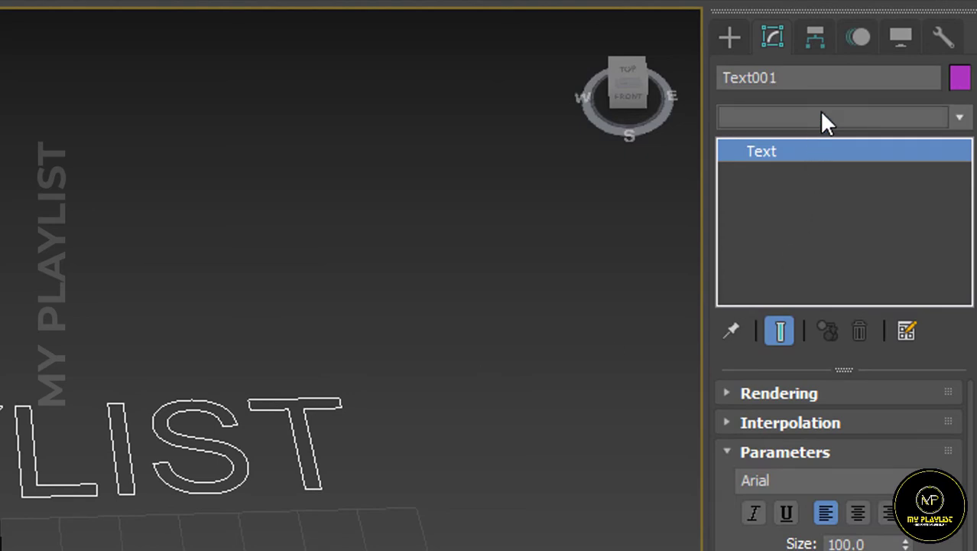
type("esh")
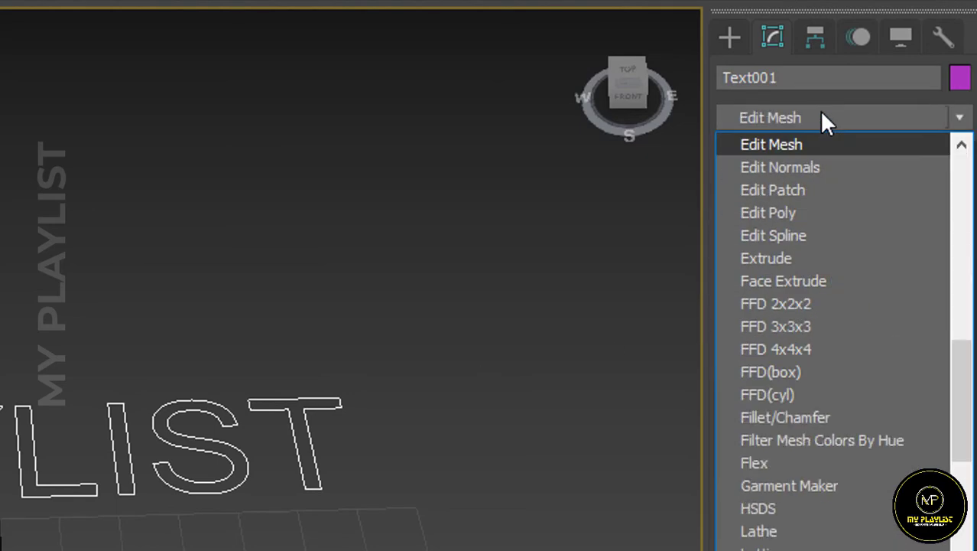
left_click(769, 258)
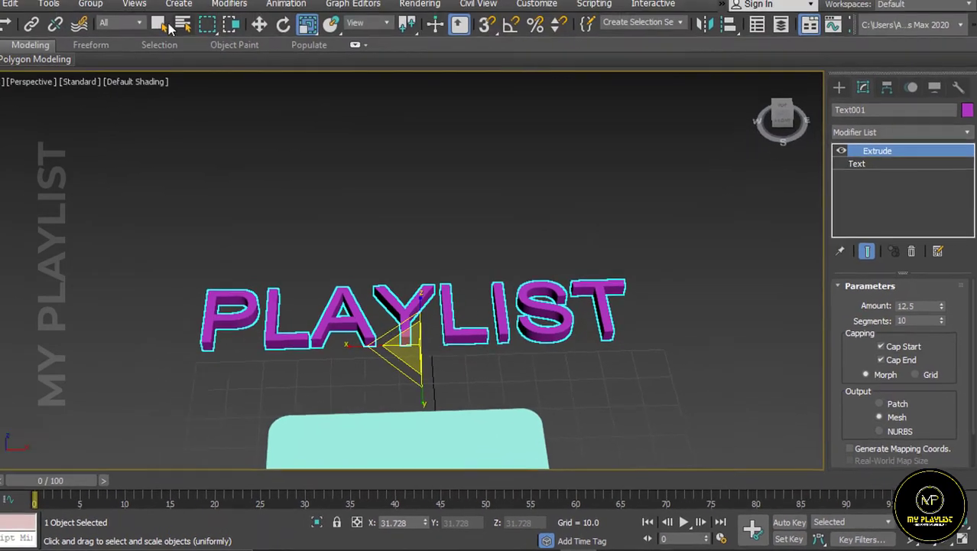
left_click(161, 24)
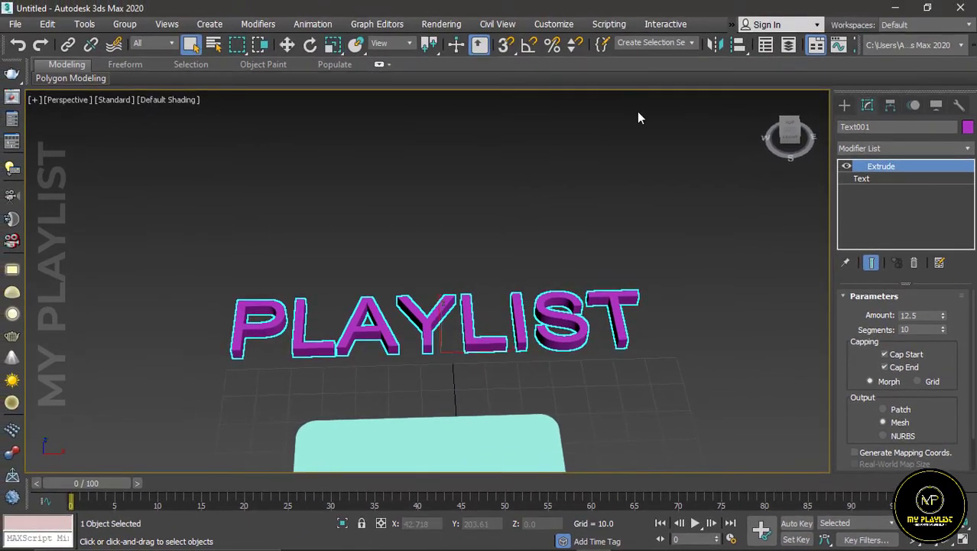
middle_click_drag(768, 99, 702, 130, "alt")
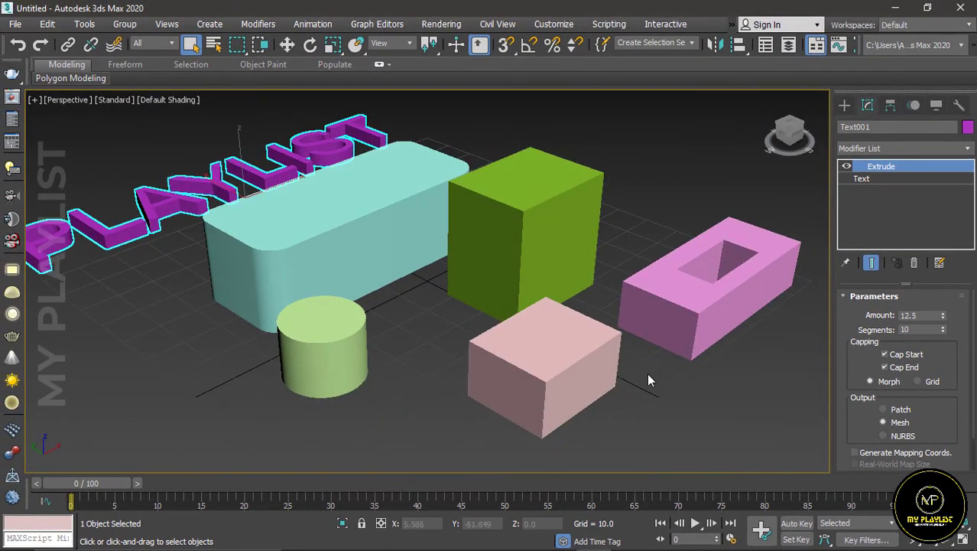
scroll(413, 296, "down", 5)
scroll(448, 312, "up", 5)
scroll(512, 310, "up", 3)
scroll(516, 313, "down", 6)
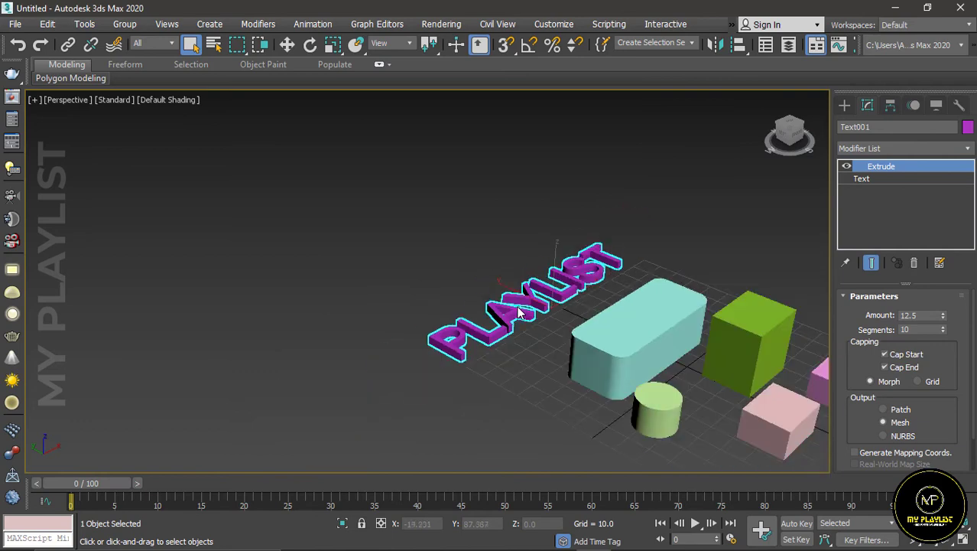
scroll(526, 319, "up", 4)
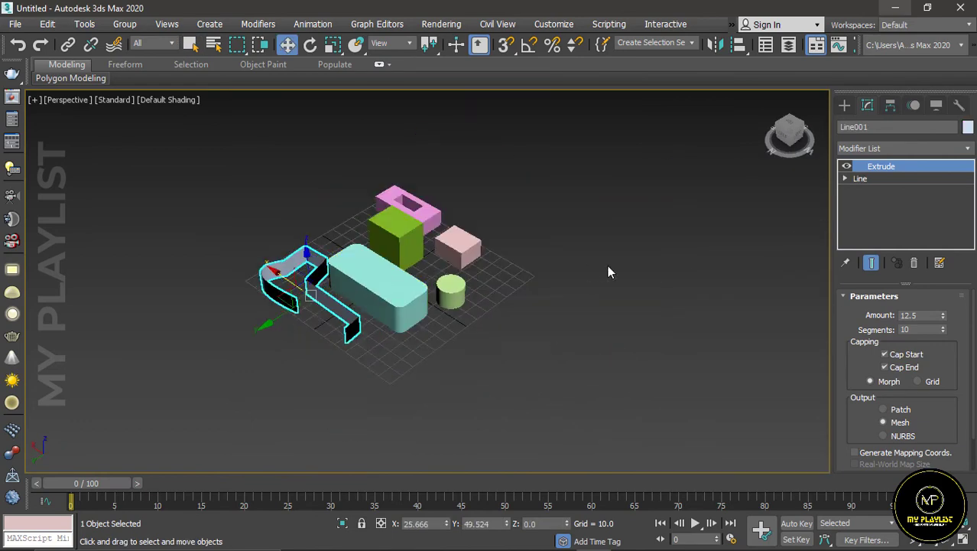
left_click(608, 268)
scroll(335, 292, "up", 3)
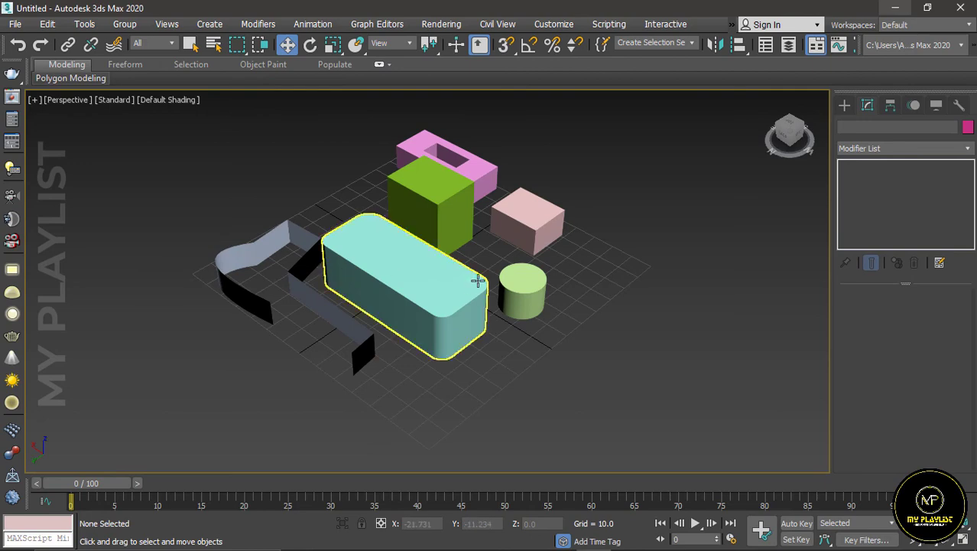
scroll(482, 277, "down", 6)
scroll(459, 264, "up", 5)
scroll(455, 260, "up", 3)
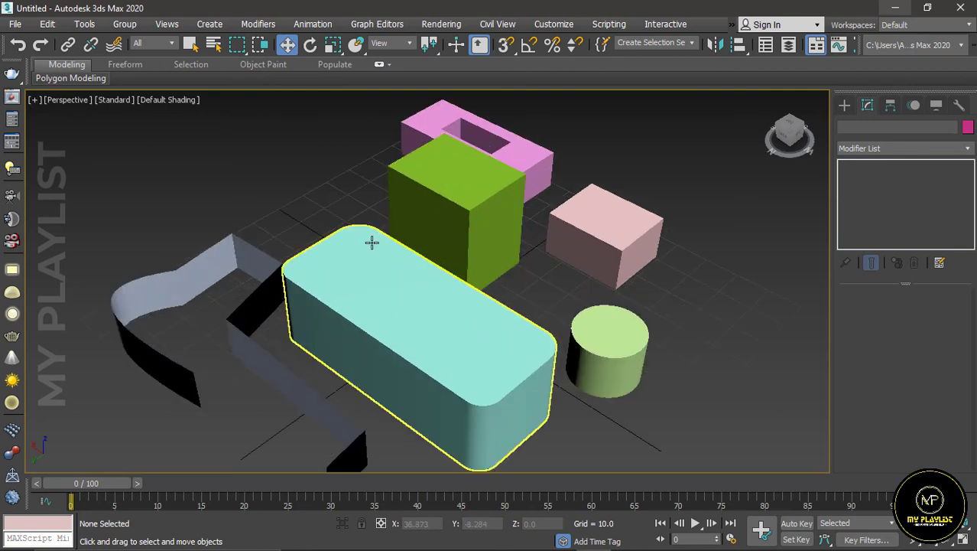
scroll(373, 242, "down", 4)
scroll(373, 242, "down", 2)
scroll(375, 241, "up", 6)
scroll(382, 240, "down", 7)
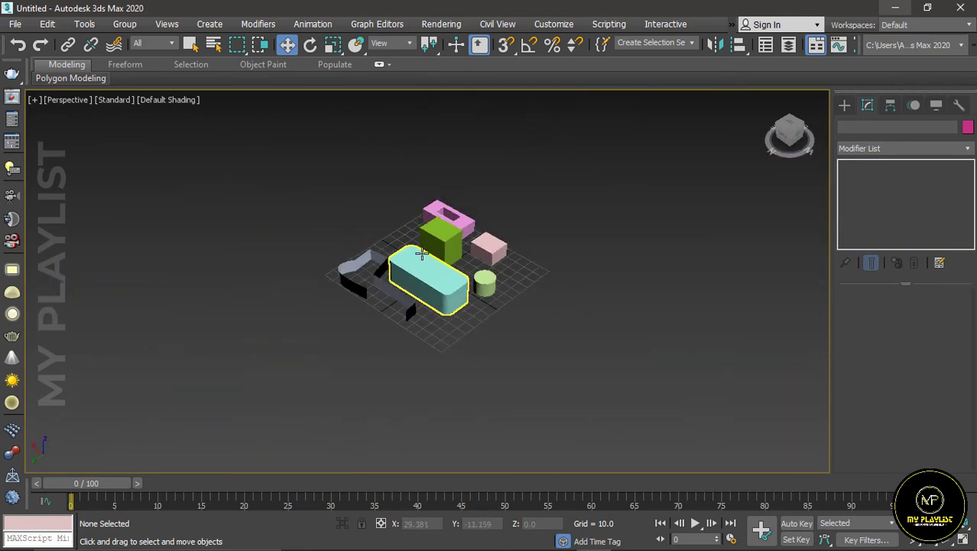
scroll(405, 264, "up", 2)
scroll(407, 265, "up", 4)
scroll(405, 264, "down", 3)
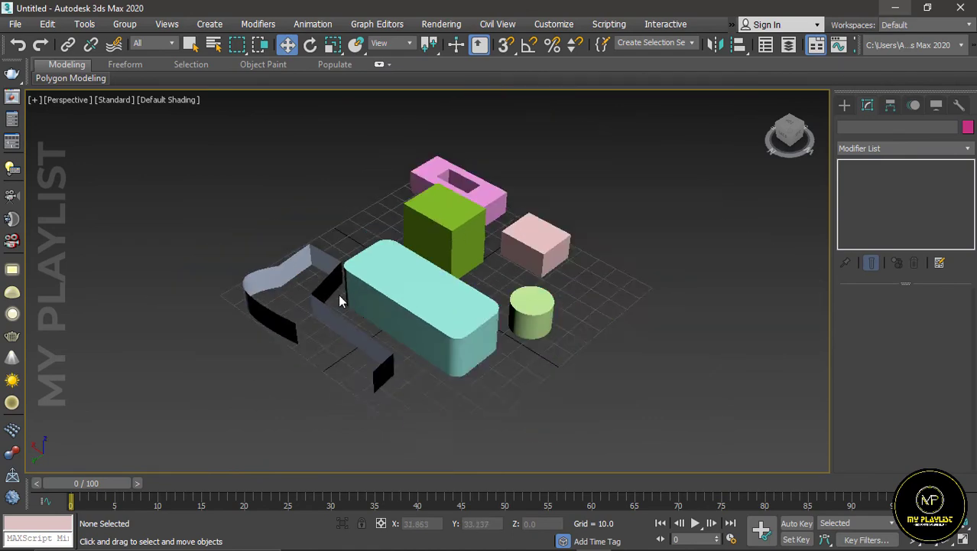
scroll(367, 280, "down", 2)
scroll(365, 281, "up", 5)
scroll(367, 282, "down", 1)
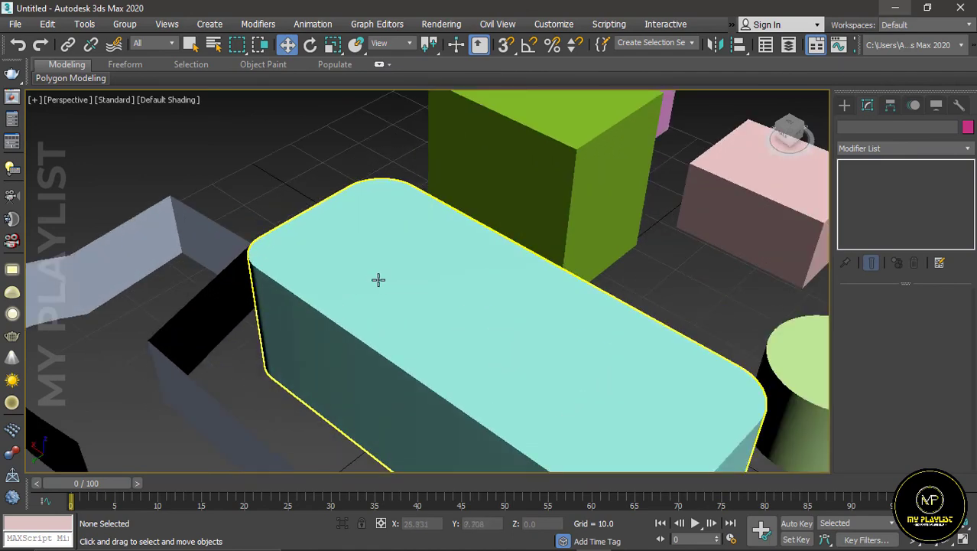
scroll(378, 279, "down", 5)
scroll(377, 280, "down", 1)
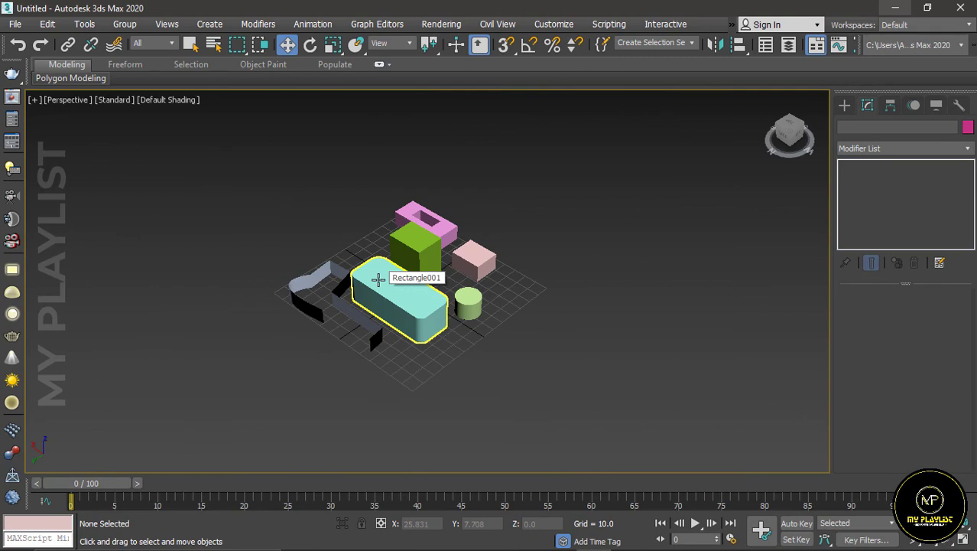